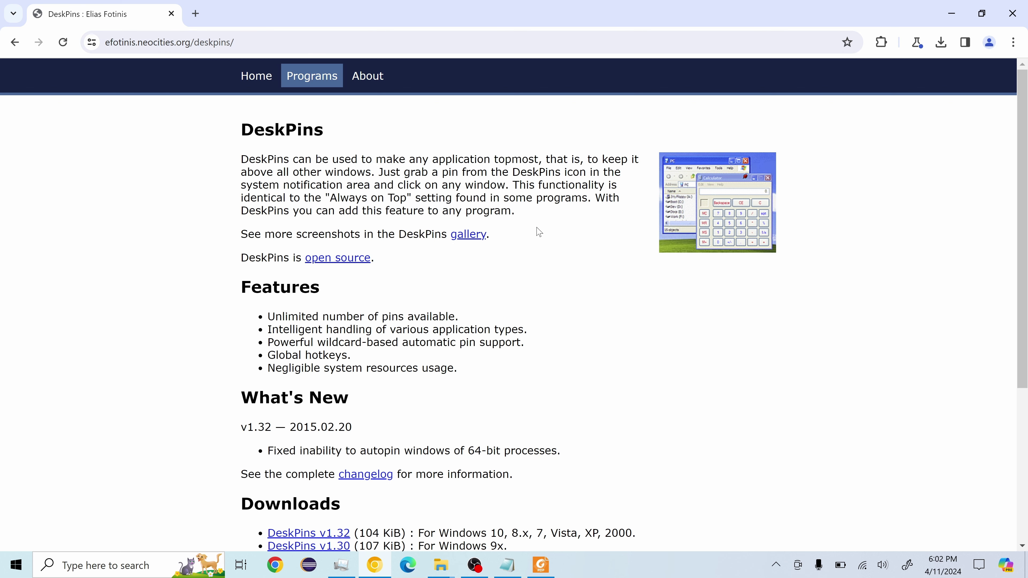
Step: Review the DeskPins page's description, features, downloads and requirements, including which Windows versions are supported
scroll(578, 244, "down", 3)
scroll(581, 244, "down", 3)
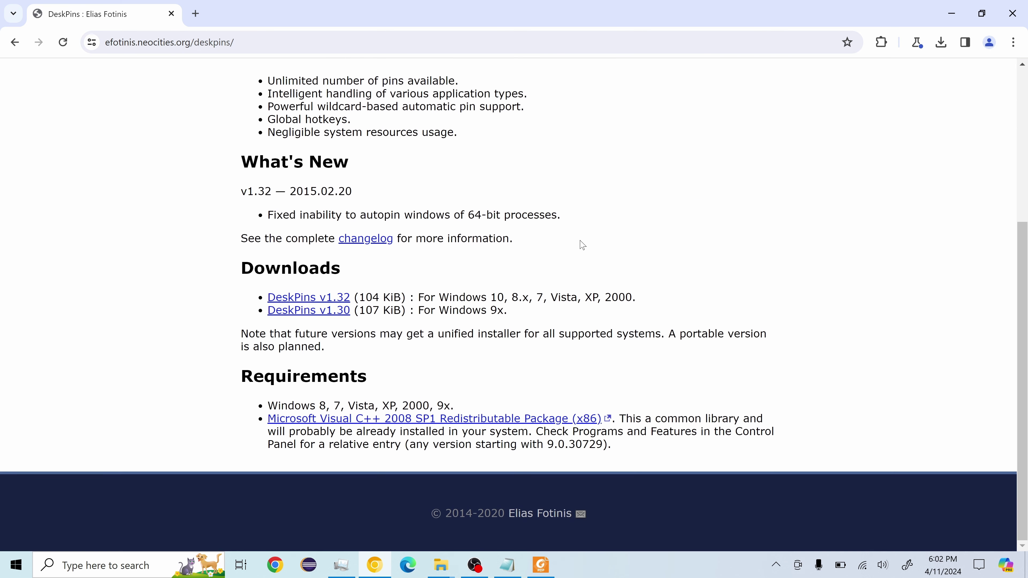
left_click_drag(383, 406, 432, 404)
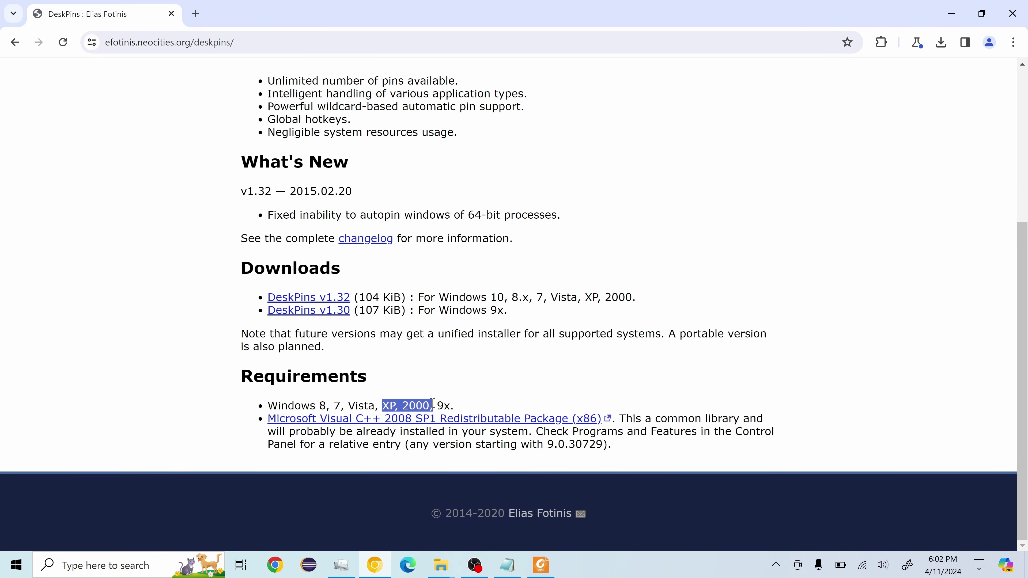
left_click(404, 399)
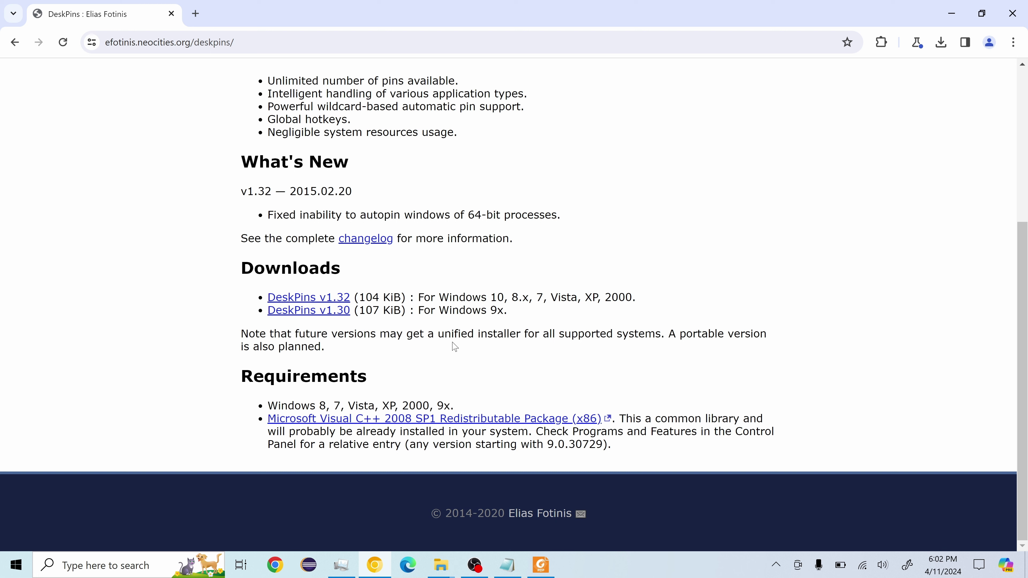
left_click_drag(440, 293, 506, 295)
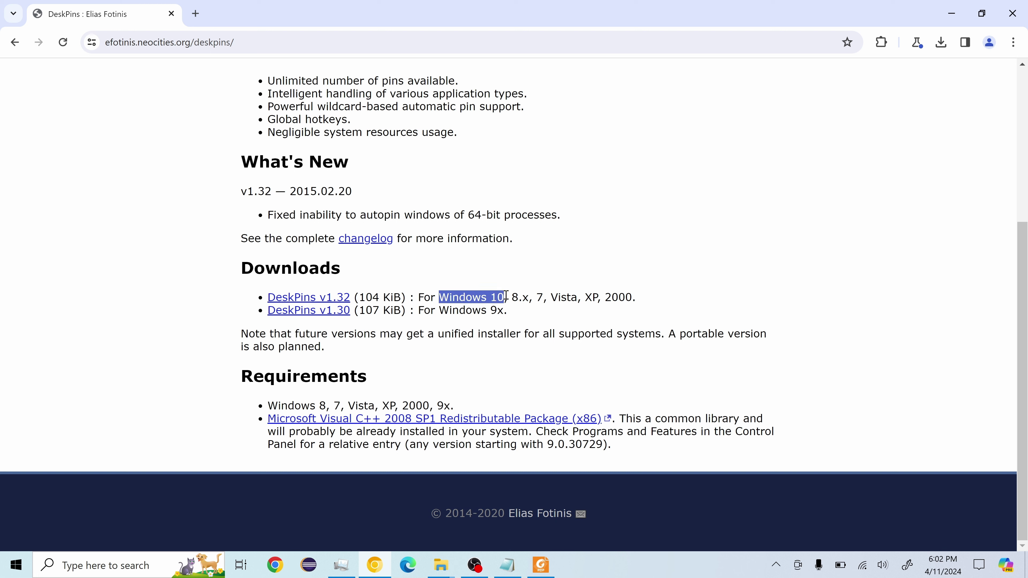
left_click(611, 253)
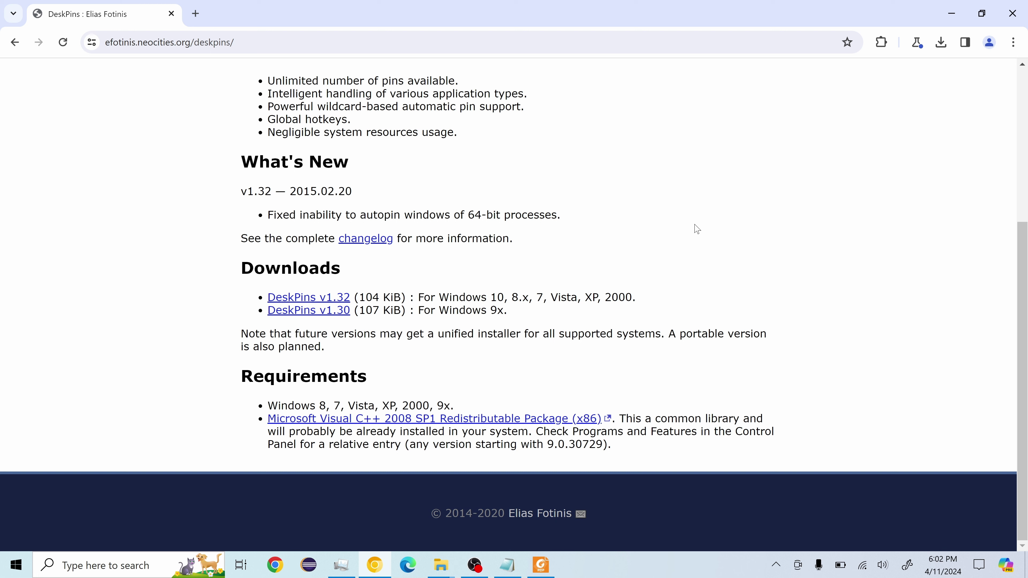
scroll(562, 330, "up", 5)
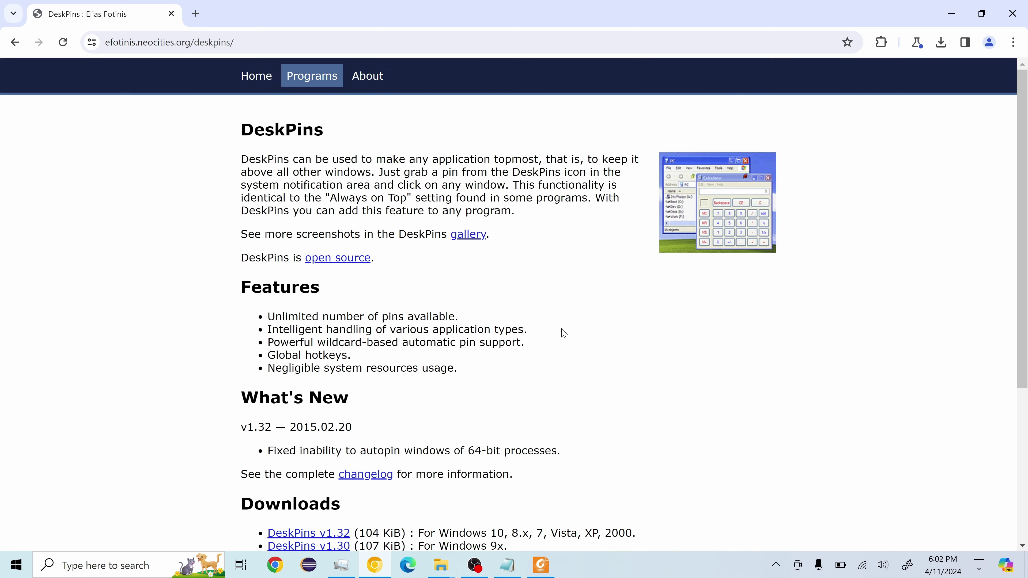
scroll(533, 265, "down", 5)
scroll(489, 239, "up", 5)
scroll(542, 286, "down", 3)
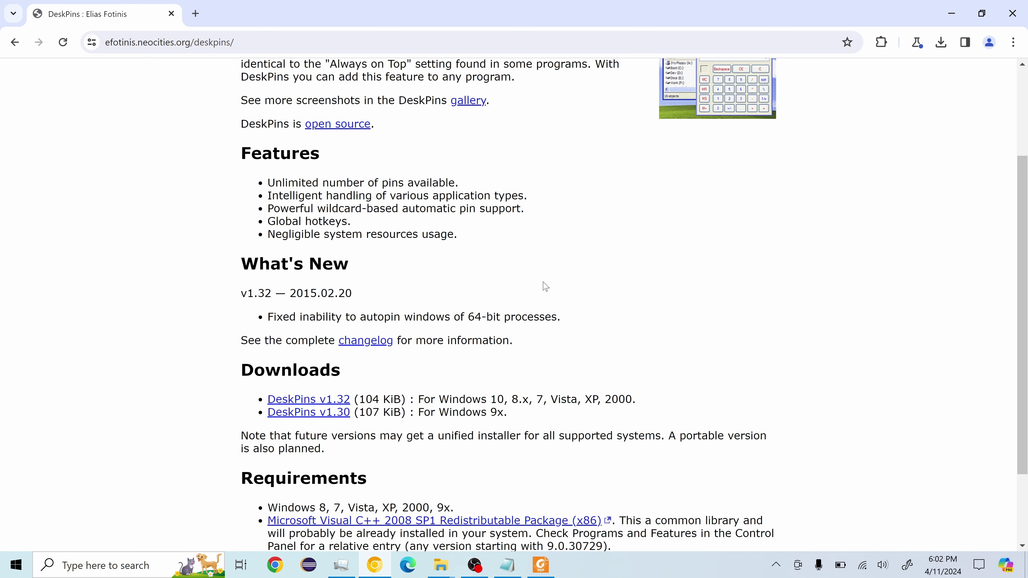
scroll(545, 286, "up", 3)
scroll(639, 283, "down", 5)
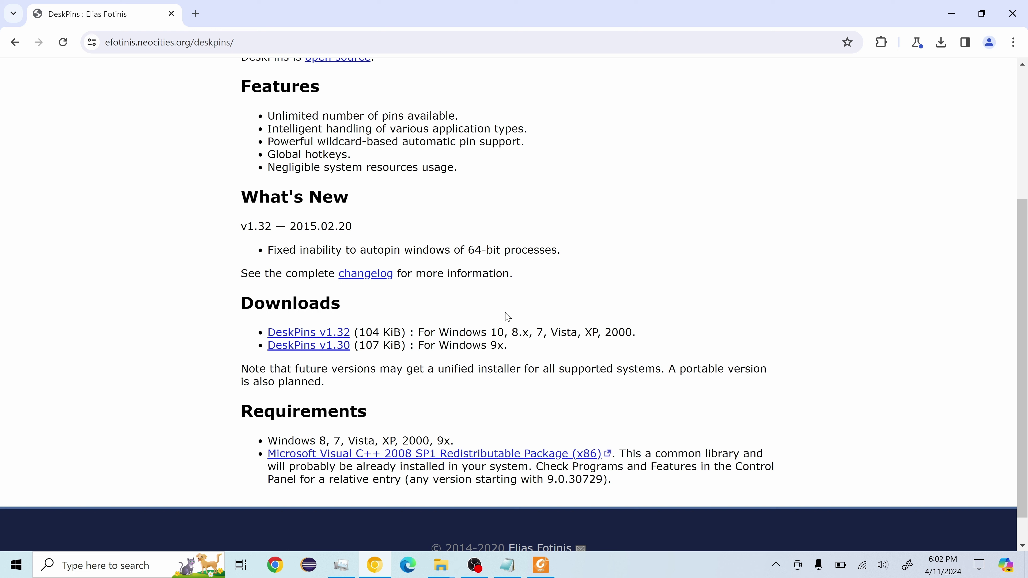
Step: Download the DeskPins v1.32 installer and show the file in a maximized Downloads folder window
left_click(339, 333)
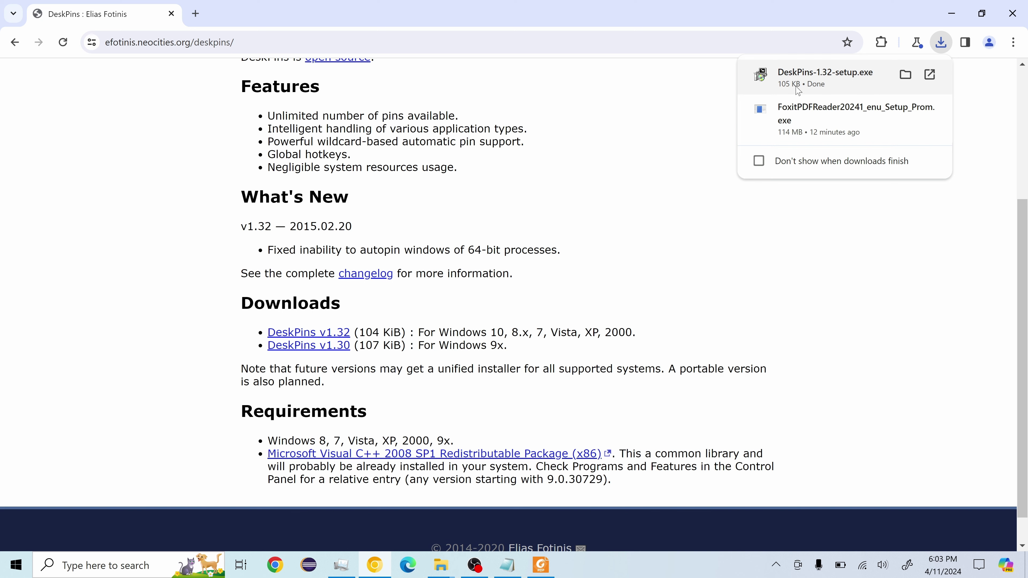
left_click(905, 78)
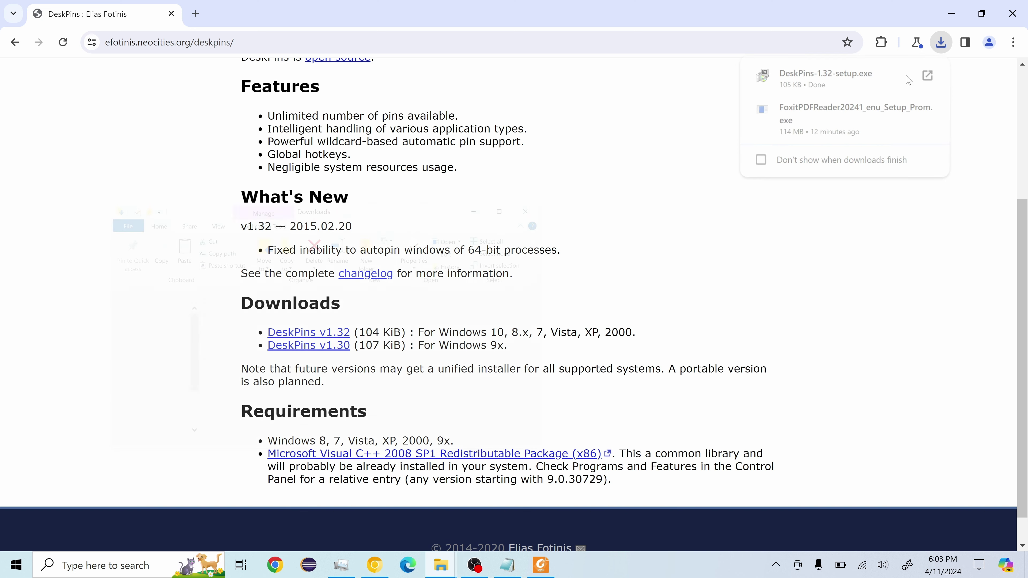
left_click(496, 119)
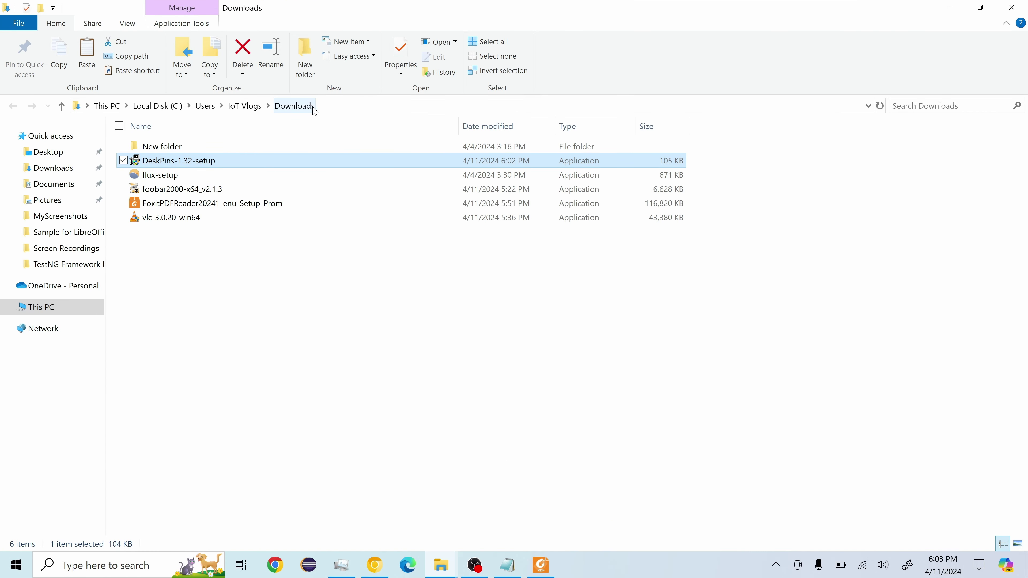
Step: Run DeskPins-1.32-setup and install it with the default components into C:\Program Files (x86)\DeskPins, then close the installer
double_click(224, 163)
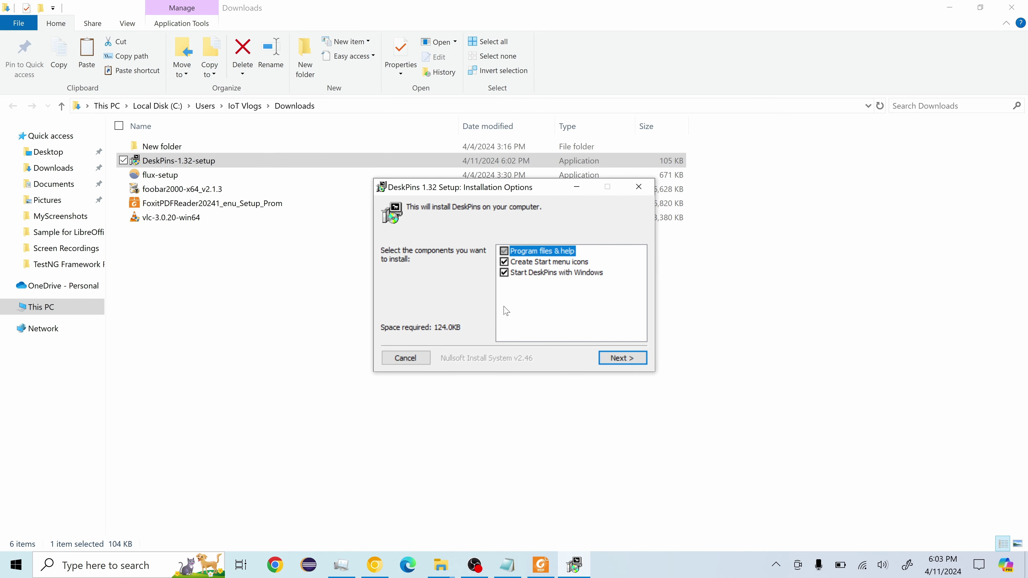
left_click(626, 358)
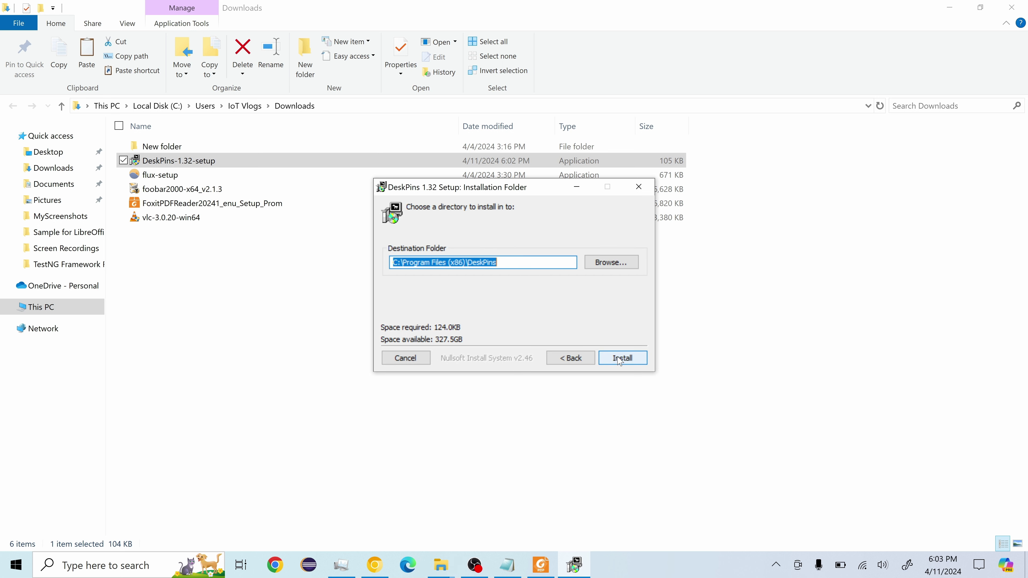
left_click(619, 359)
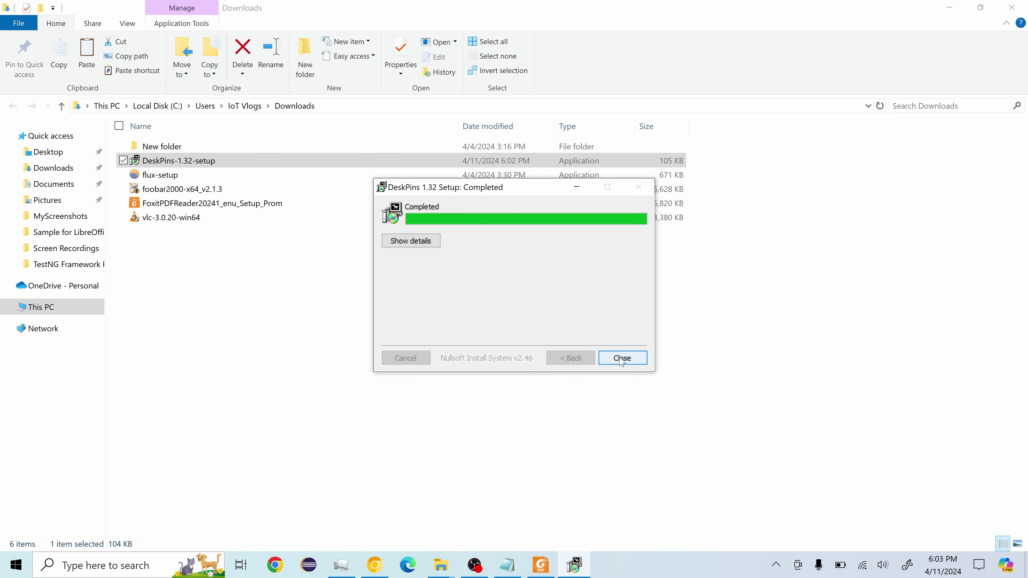
left_click(616, 358)
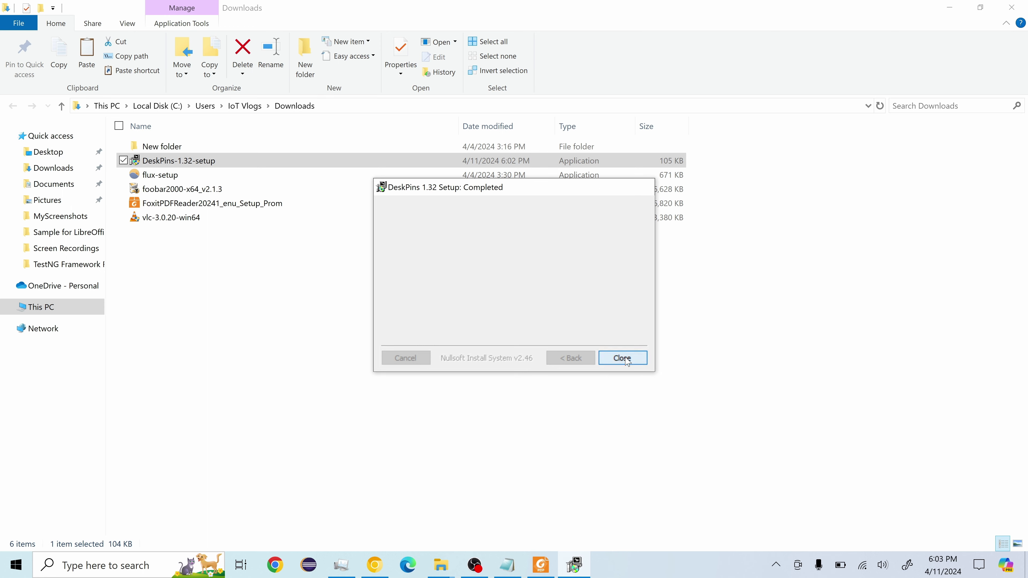
left_click(819, 303)
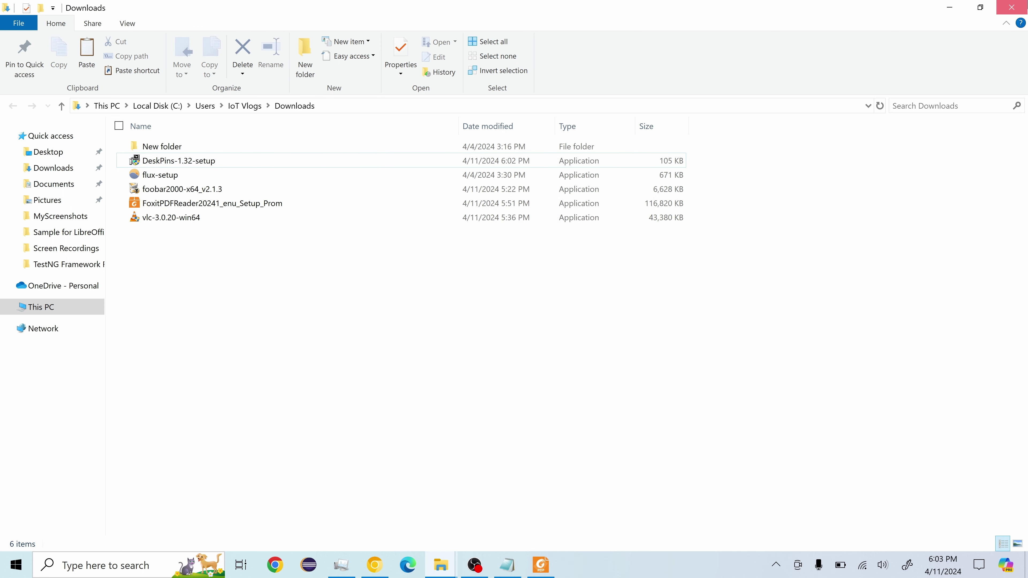
Step: Close the Downloads folder, minimize the browser, and launch DeskPins through a Windows search for "desk"
left_click(1012, 7)
left_click(951, 13)
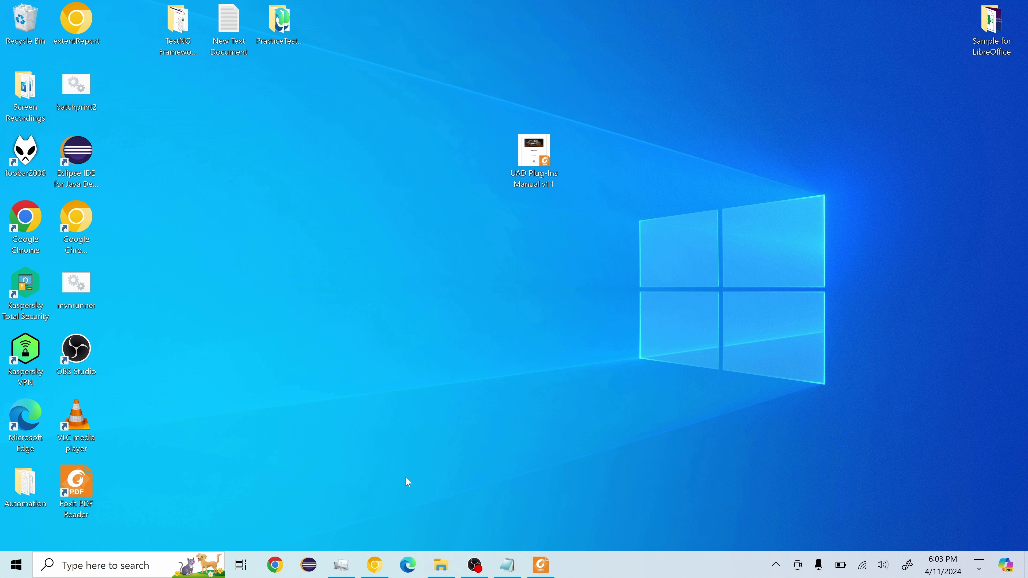
left_click(147, 569)
type("de")
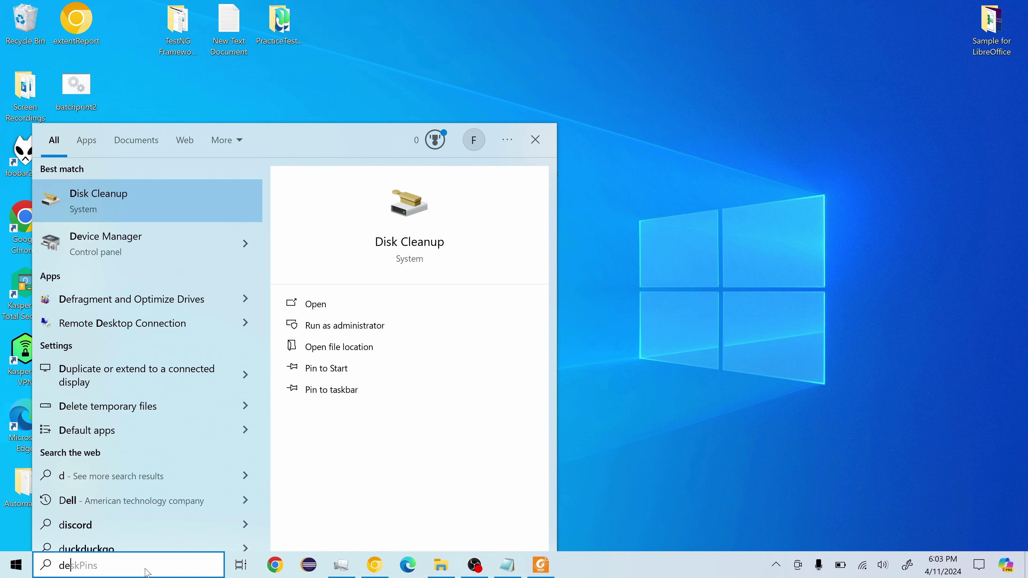
type("sk")
key("Return")
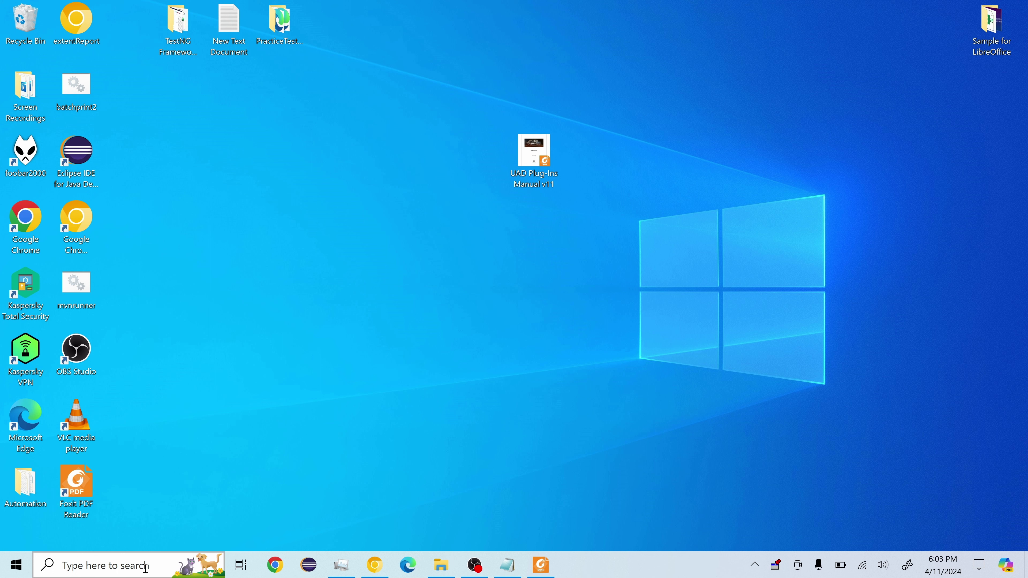
Step: View the DeskPins options for pin icon and tray activation, then close them without changing anything
right_click(777, 566)
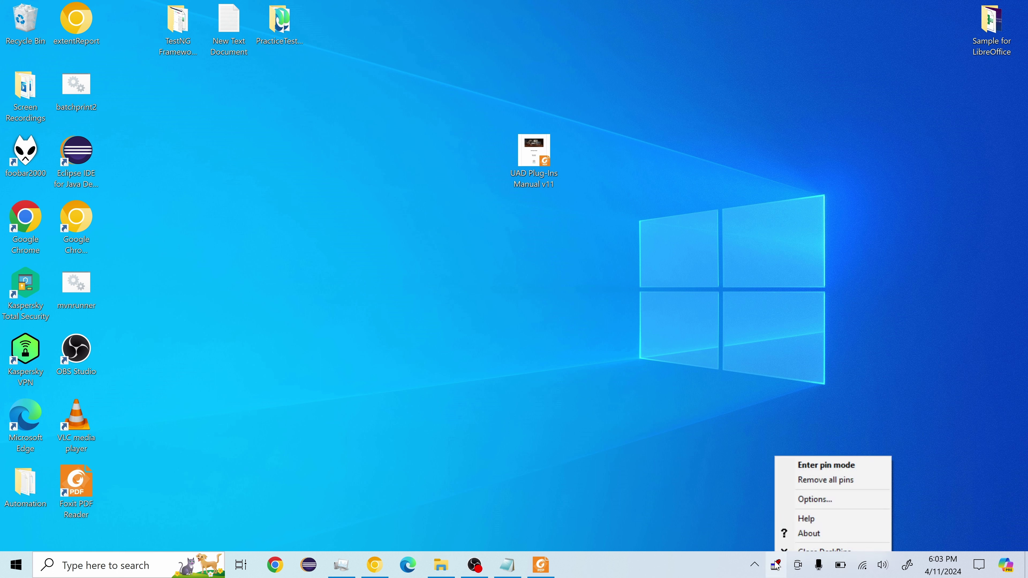
left_click(825, 502)
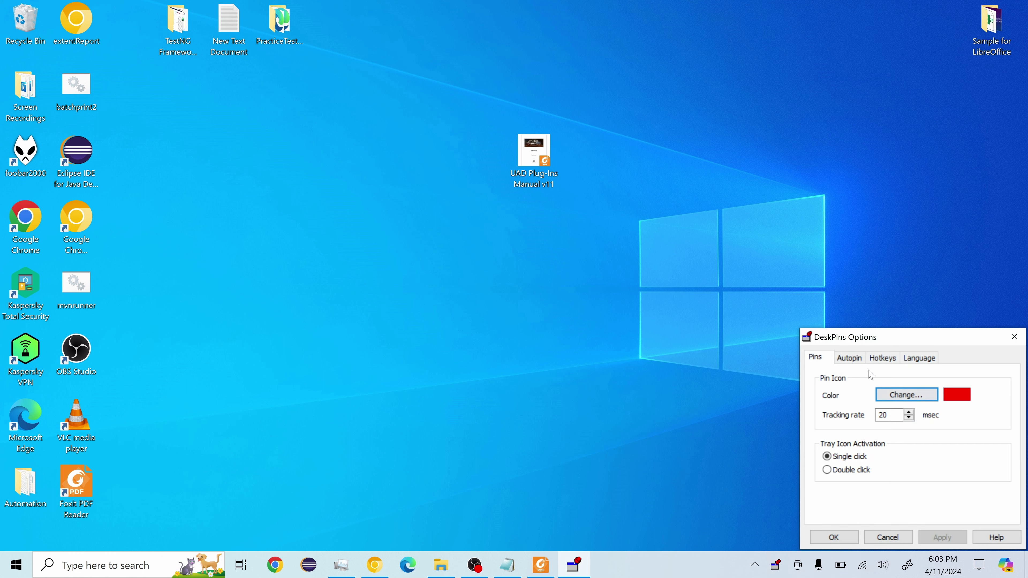
left_click(1013, 337)
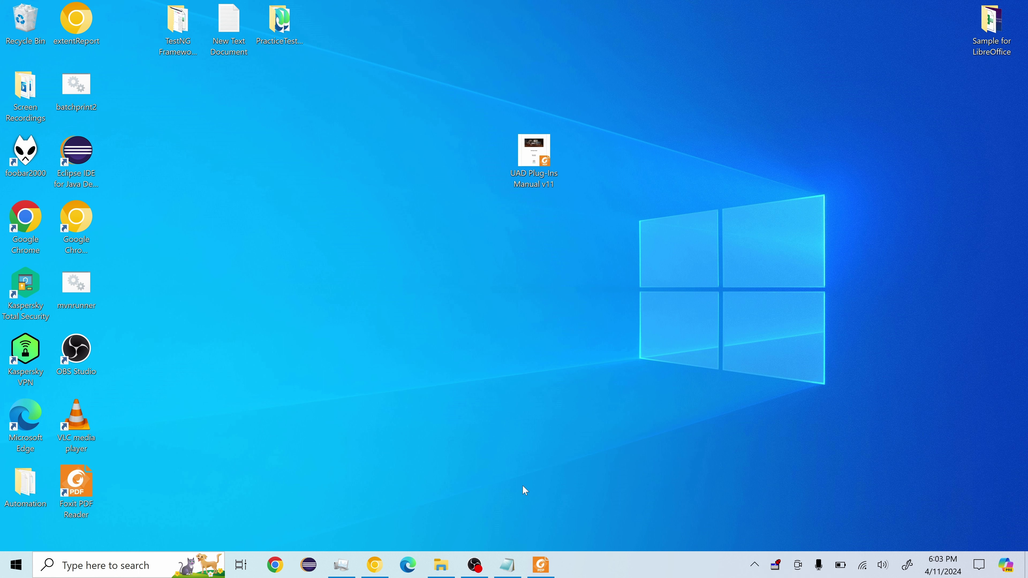
Step: Bring up the untitled Notepad window, shrink it and reposition it on the desktop
left_click(513, 567)
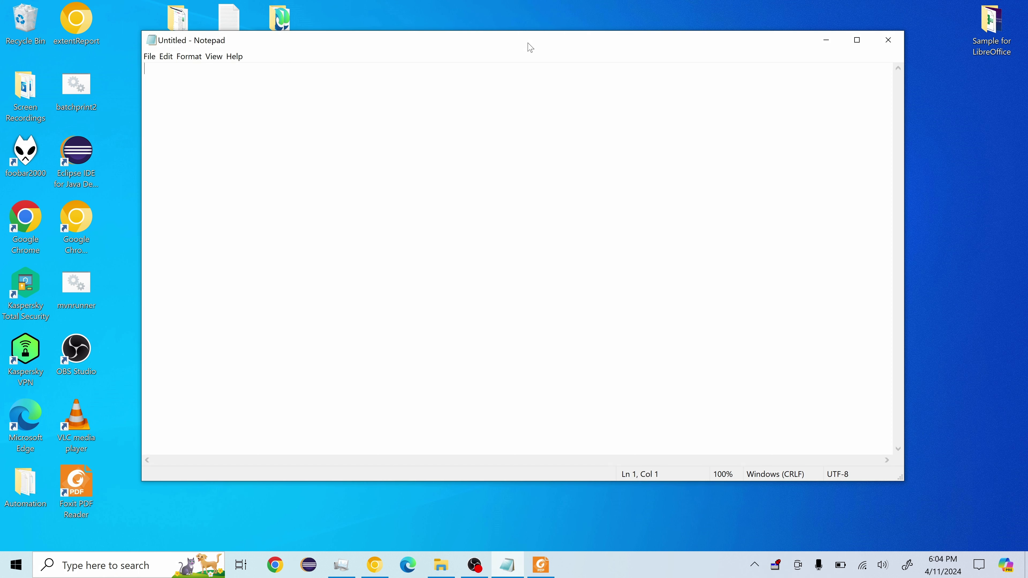
left_click_drag(901, 479, 722, 283)
left_click_drag(496, 46, 665, 222)
Step: Open UAD Plug-Ins Manual v11 from the desktop and look through its table of contents on page 3
double_click(534, 154)
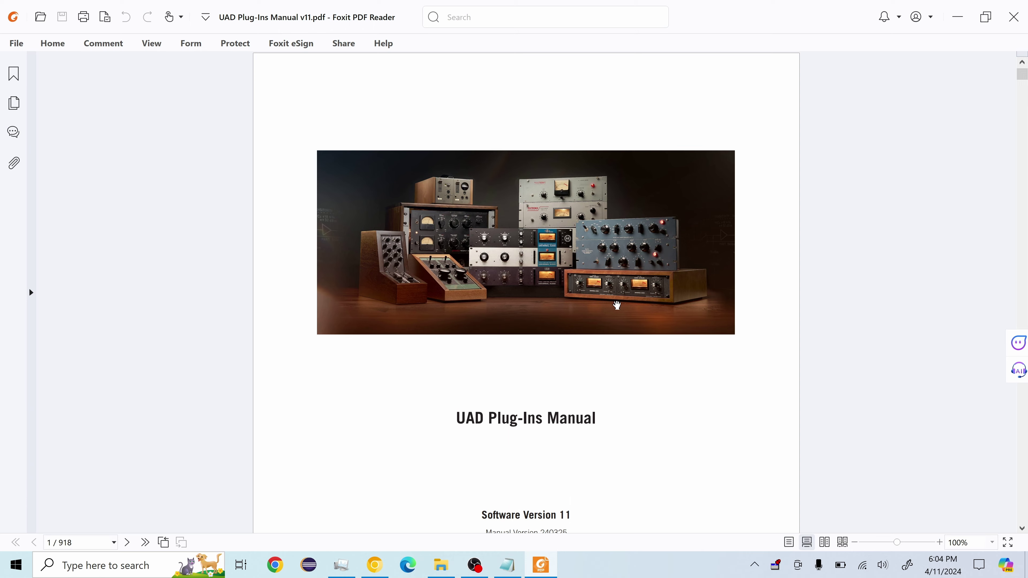
scroll(616, 301, "down", 15)
scroll(611, 310, "down", 5)
scroll(611, 309, "down", 12)
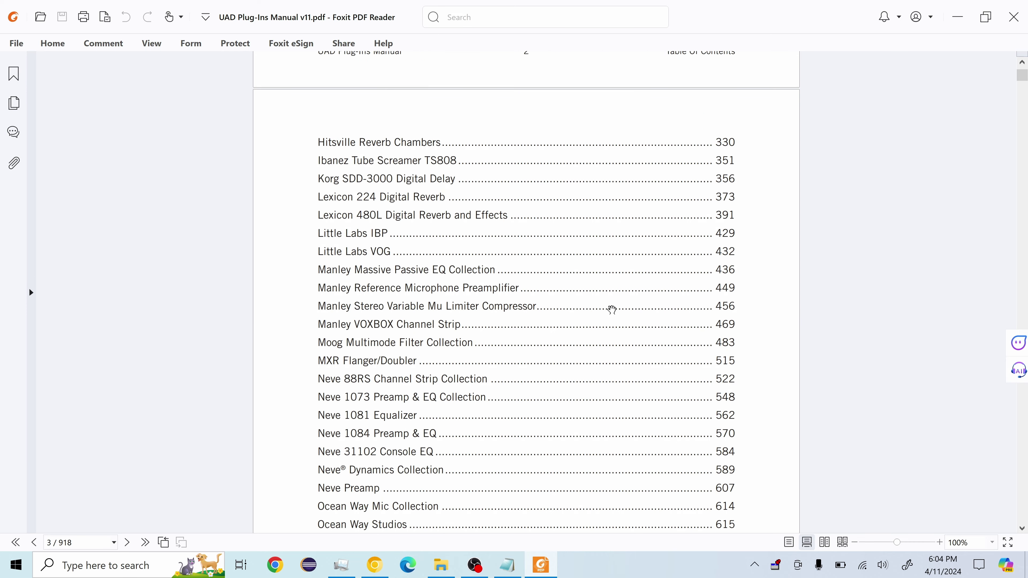
scroll(612, 309, "down", 5)
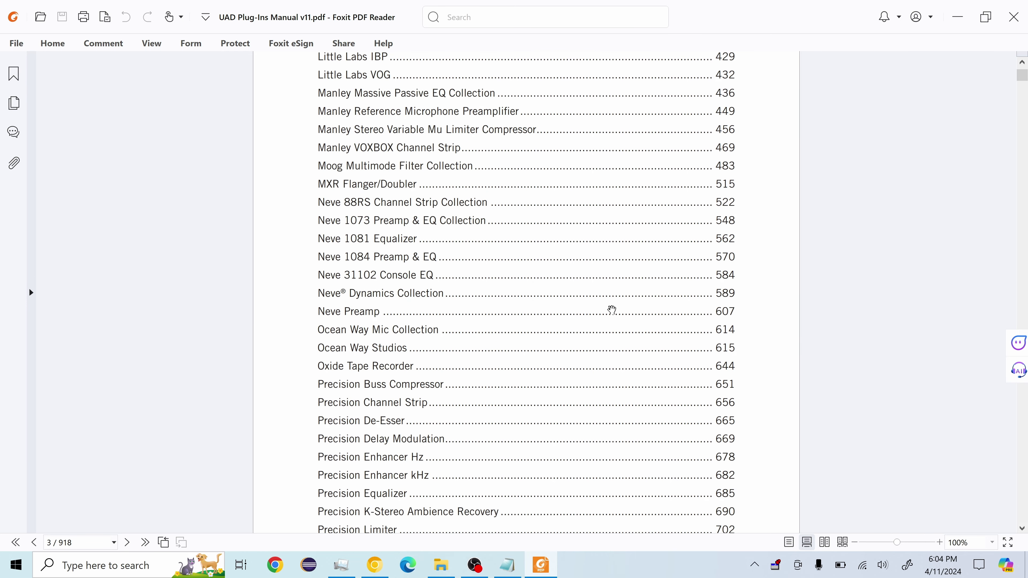
scroll(612, 310, "down", 3)
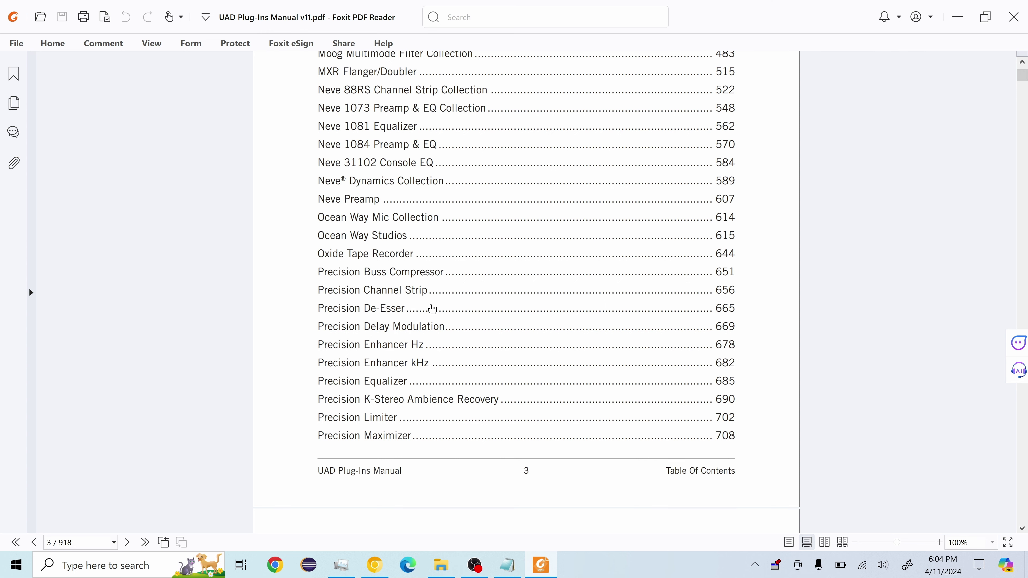
scroll(559, 315, "up", 4)
scroll(559, 316, "down", 1)
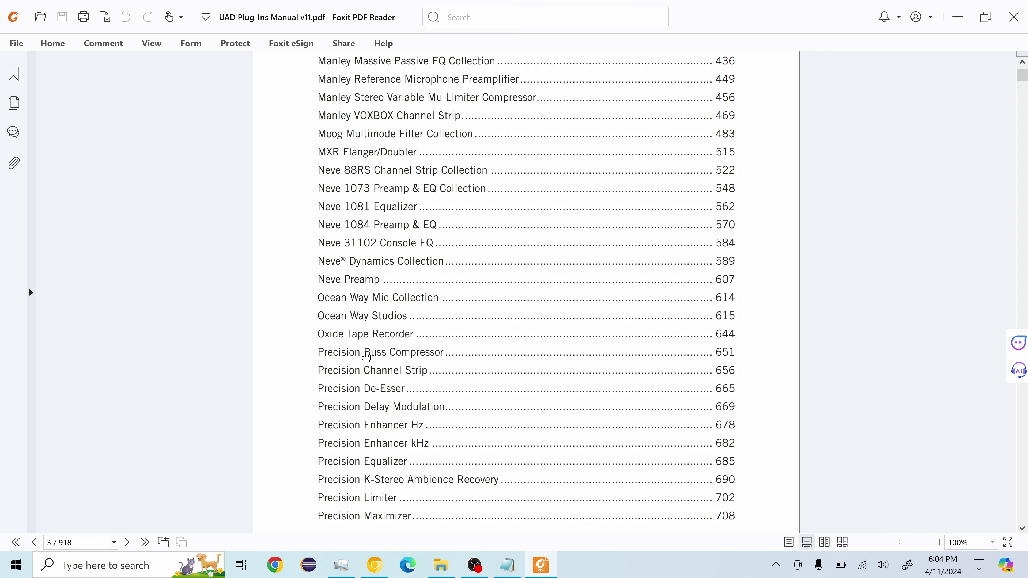
Step: Go to the Oxide Tape Recorder chapter from the table of contents and read on to page 645
left_click(400, 336)
scroll(695, 288, "down", 5)
scroll(695, 287, "down", 10)
scroll(700, 291, "down", 5)
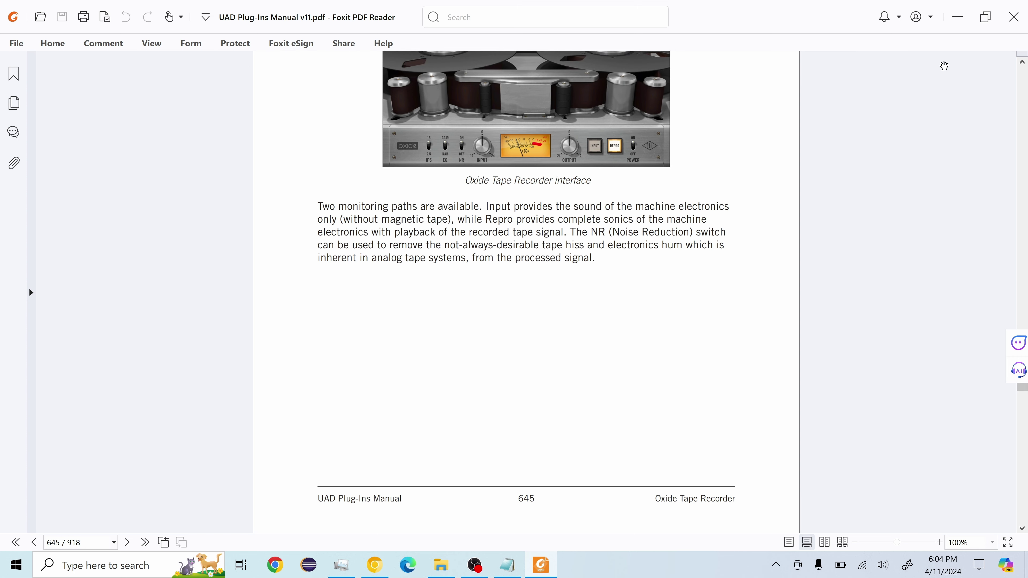
Step: Bring Notepad over the manual, write "this is my note." in it, and return to the PDF
left_click(512, 563)
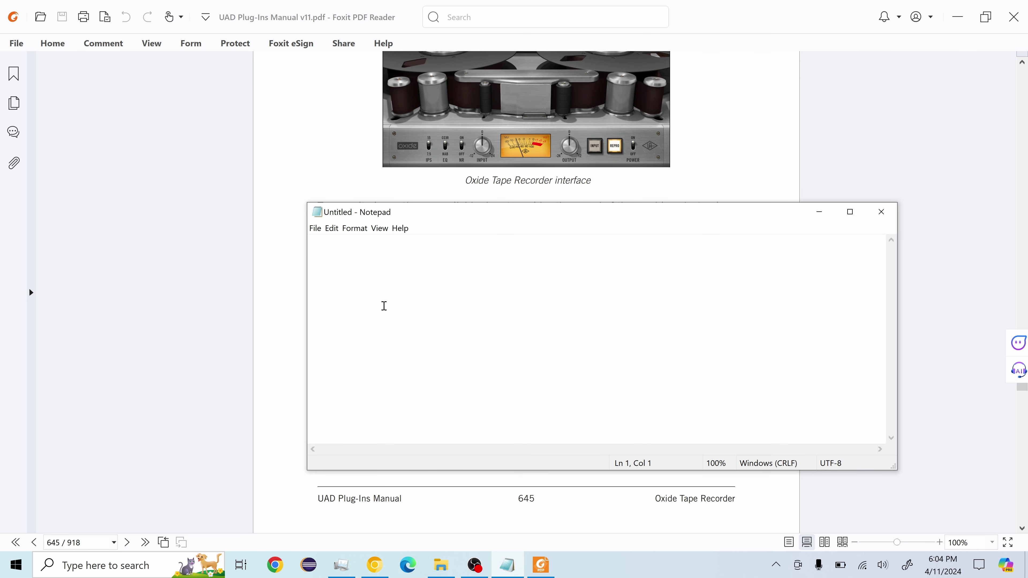
type("this is my note.")
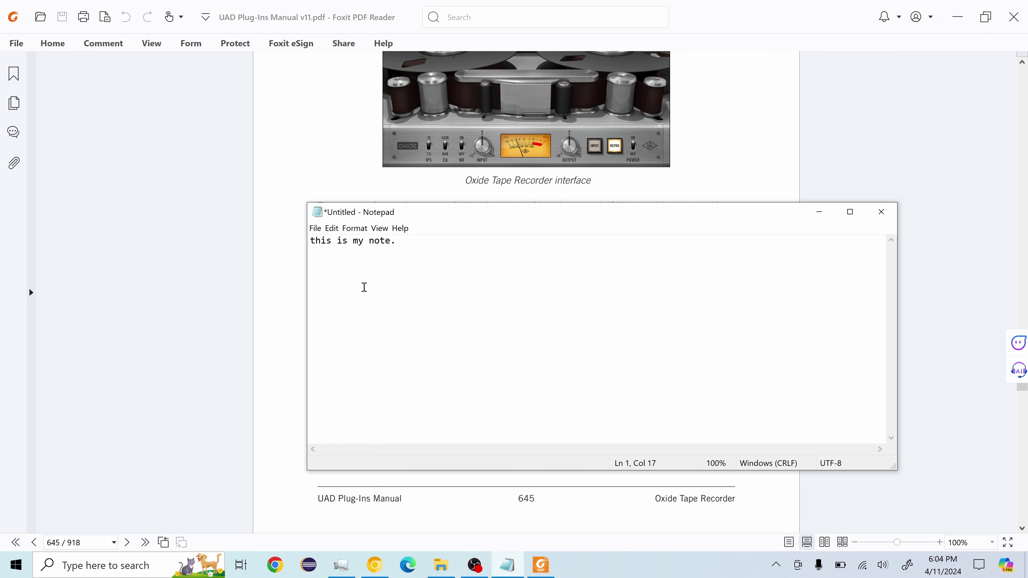
left_click(221, 212)
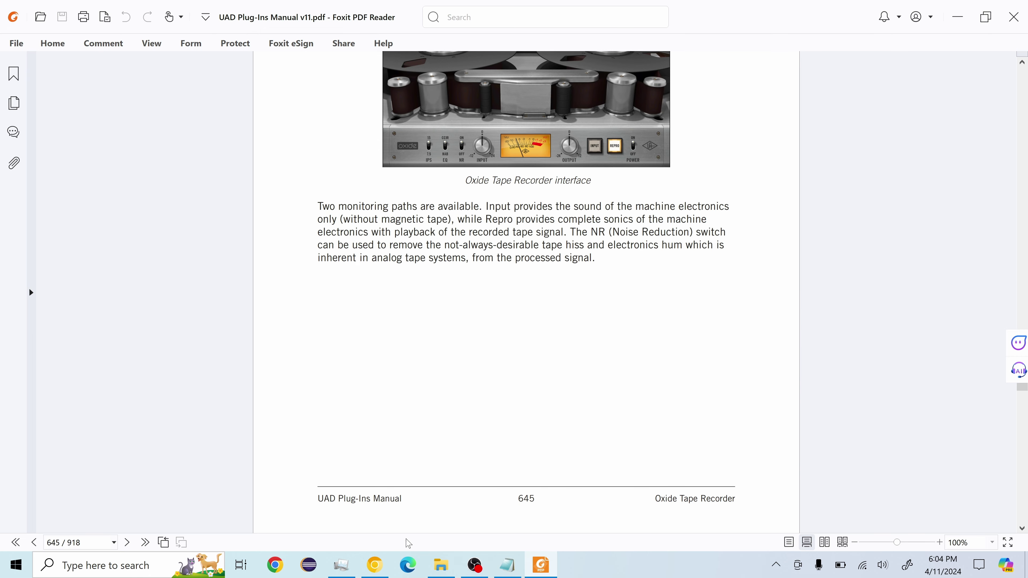
Step: Switch to the browser, float the DeskPins page as a smaller window over the PDF, and return to the PDF
left_click(381, 565)
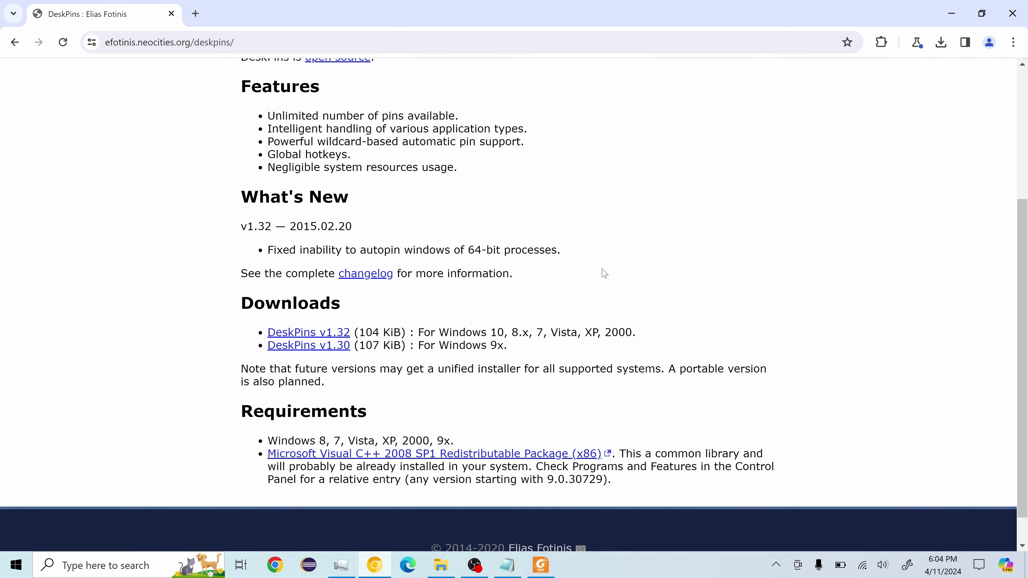
left_click_drag(536, 15, 619, 53)
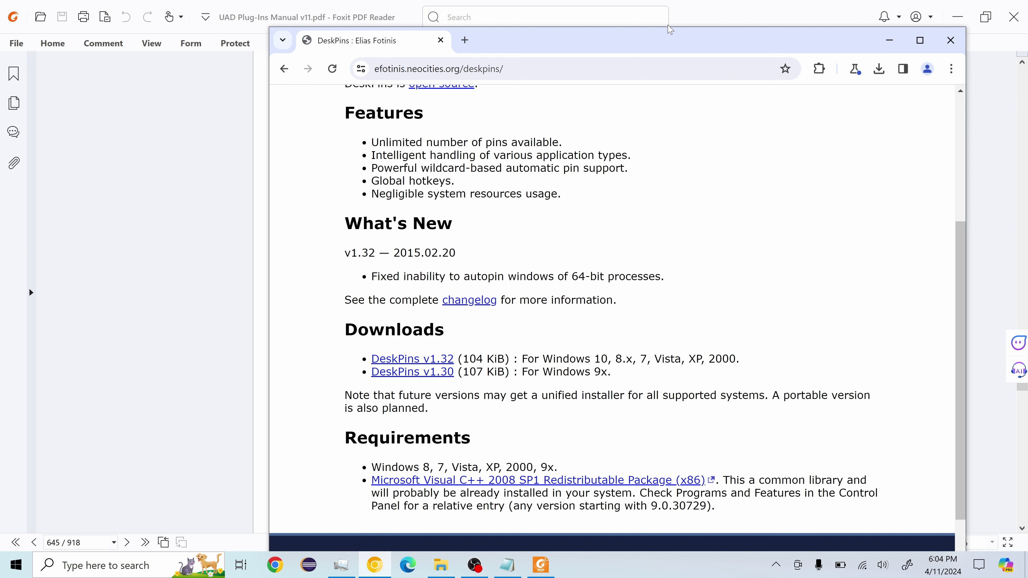
left_click(749, 18)
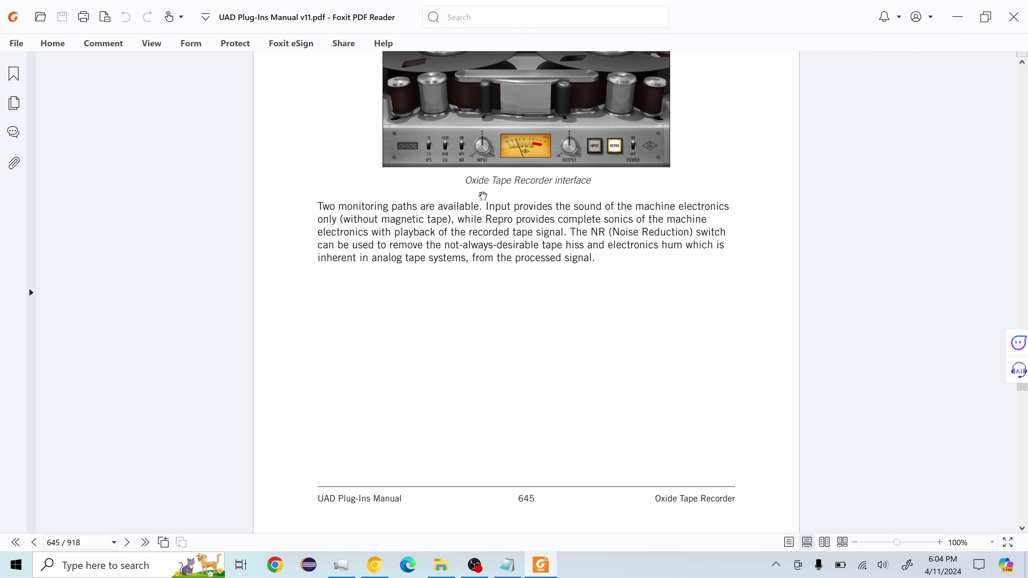
Step: Read on to the General Operation section on page 646 of the manual and place the Notepad window over the lower part of the page
scroll(615, 294, "up", 1)
scroll(615, 296, "down", 6)
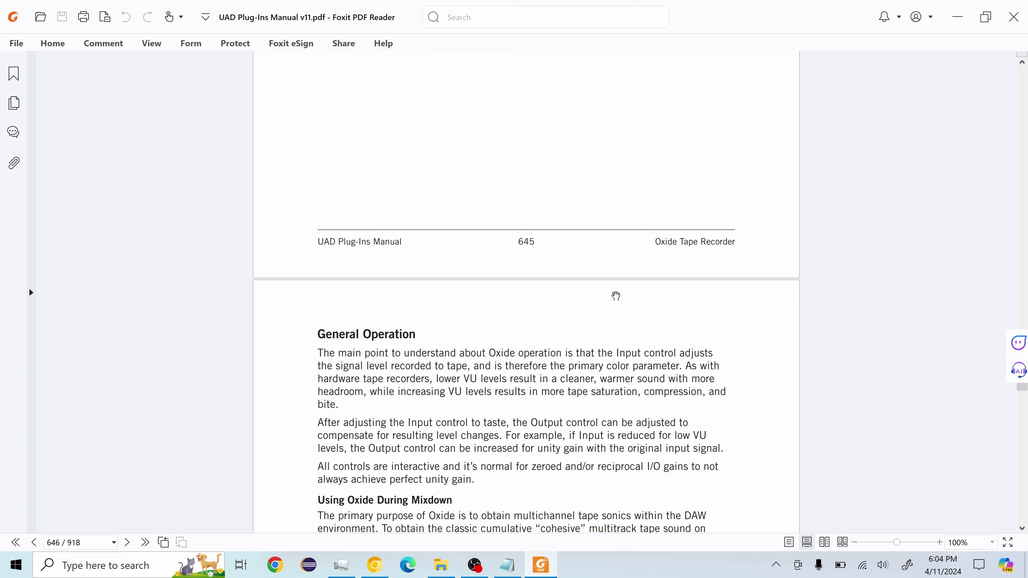
scroll(615, 296, "down", 4)
scroll(615, 296, "down", 2)
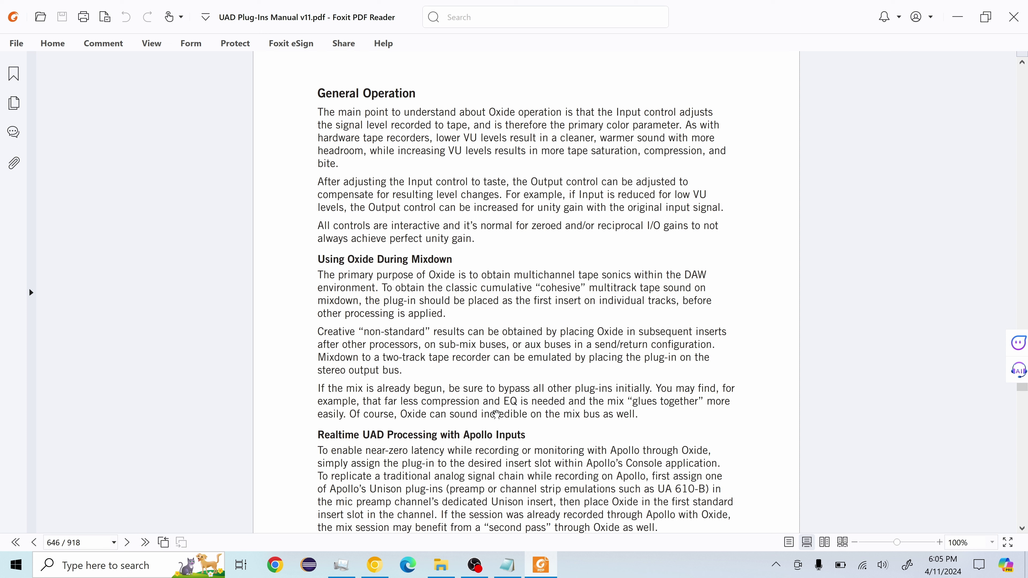
left_click(511, 564)
left_click_drag(456, 217, 207, 283)
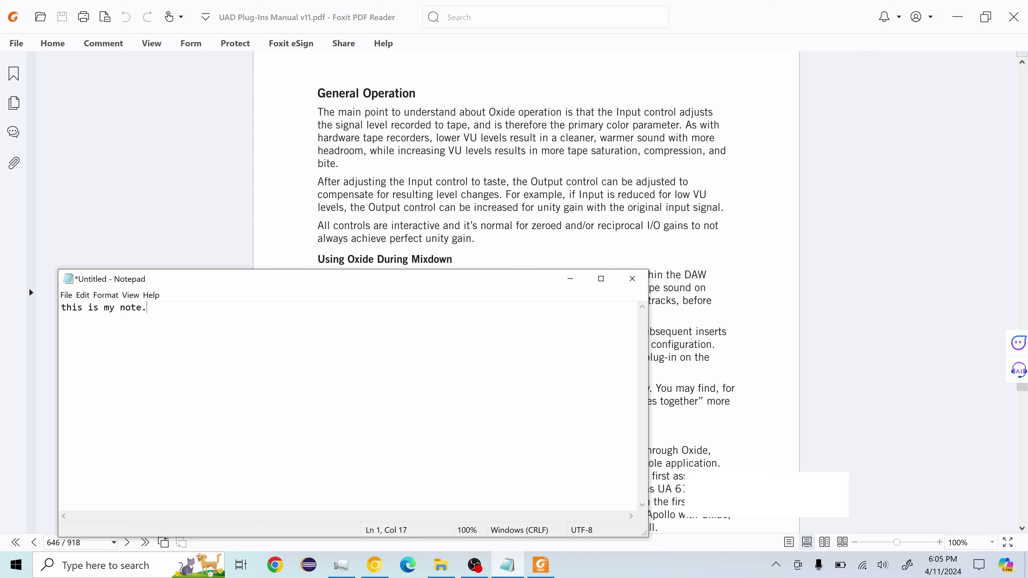
Step: Move the DeskPins icon out of the hidden notification icons so it sits directly on the taskbar, and return to the PDF
left_click(776, 564)
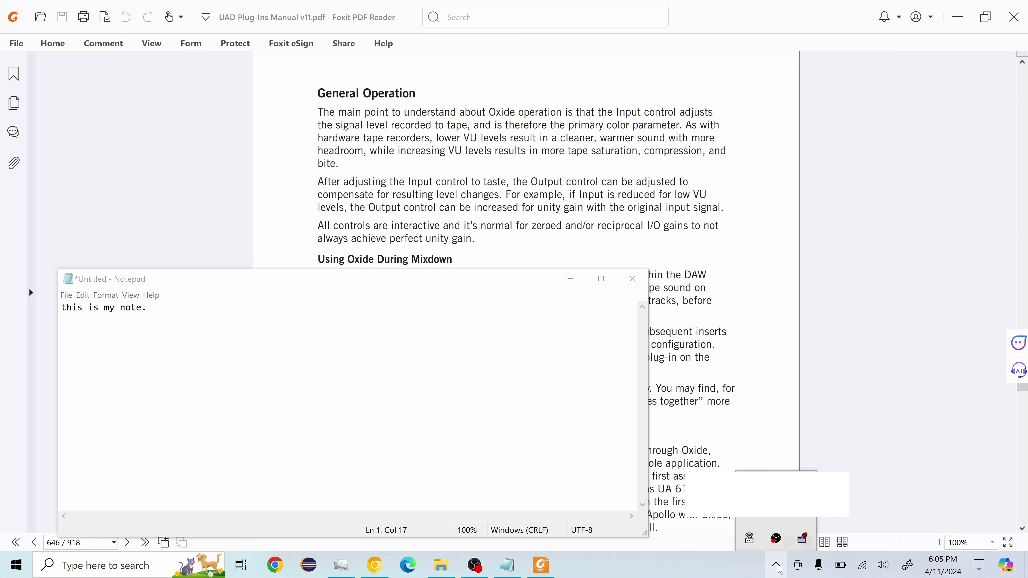
left_click_drag(804, 540, 815, 566)
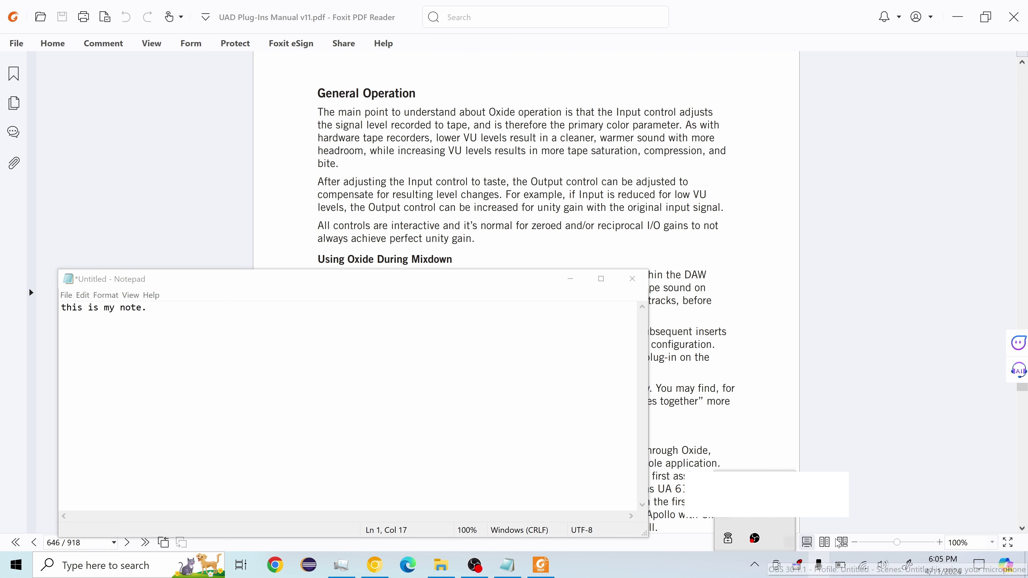
left_click(869, 442)
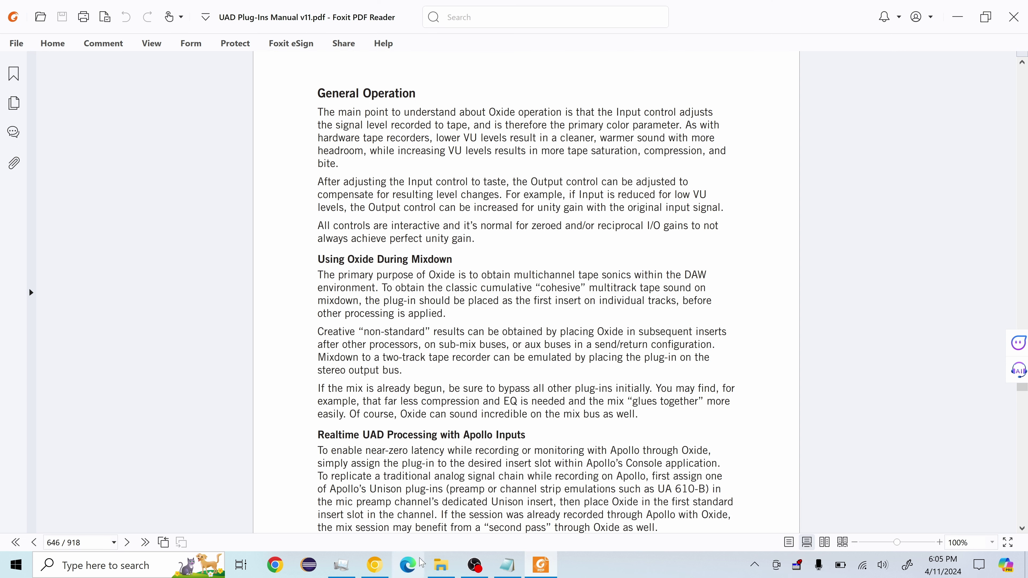
Step: Bring Notepad back over the manual, attach a DeskPins pin to it, and move the pinned window clear of the upper paragraphs
left_click(507, 565)
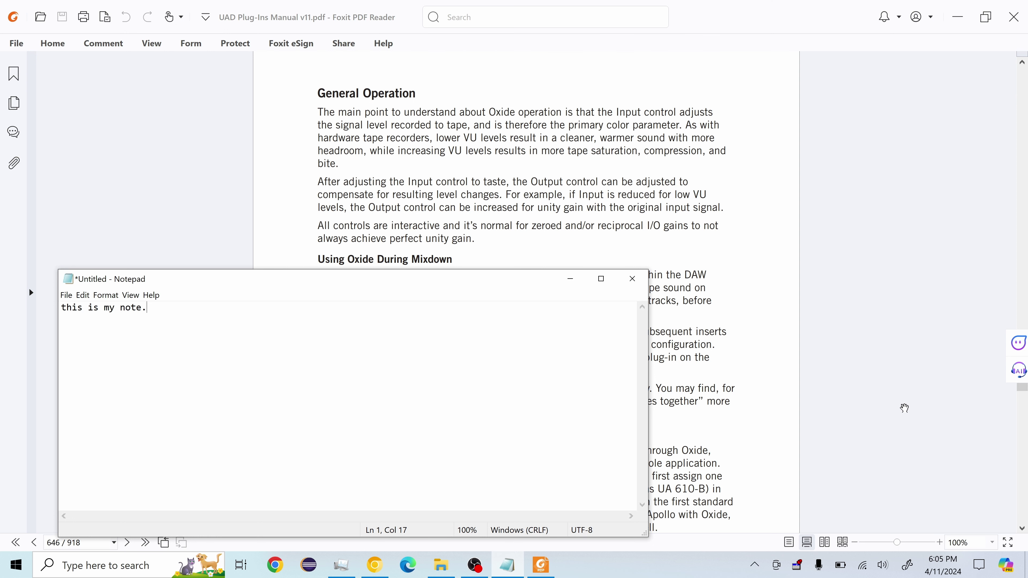
left_click_drag(409, 278, 515, 181)
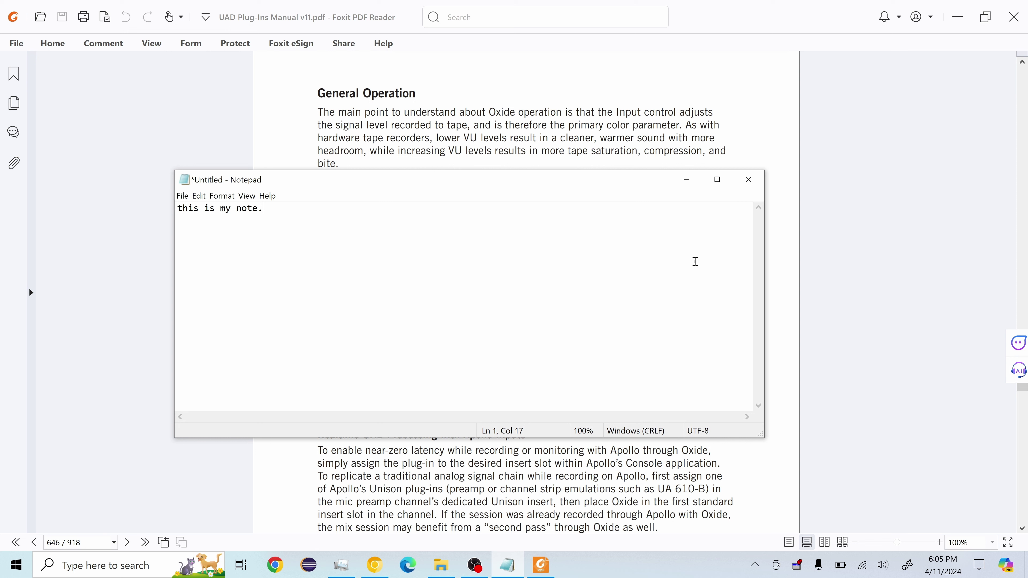
left_click(797, 565)
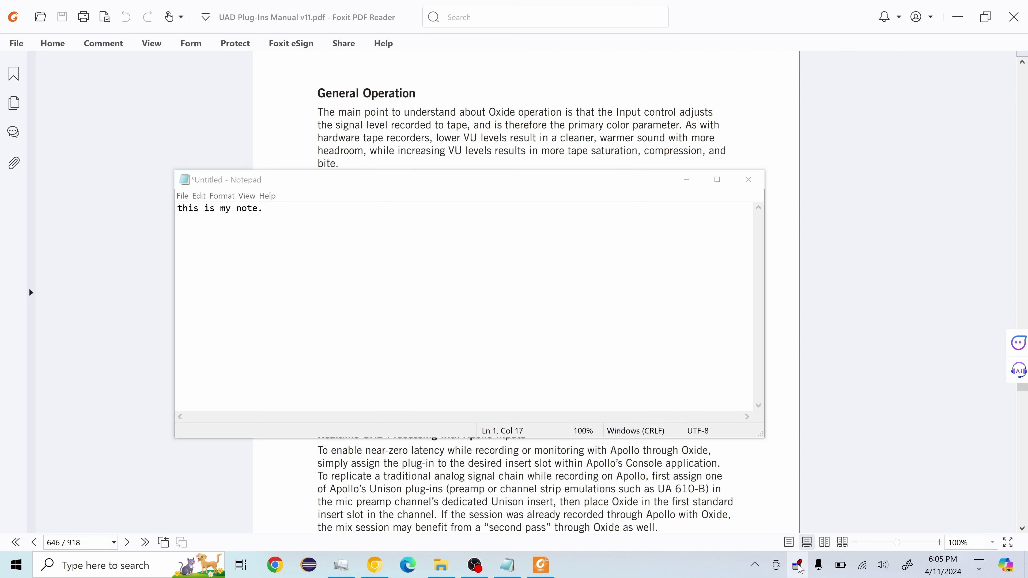
left_click(650, 188)
left_click(797, 565)
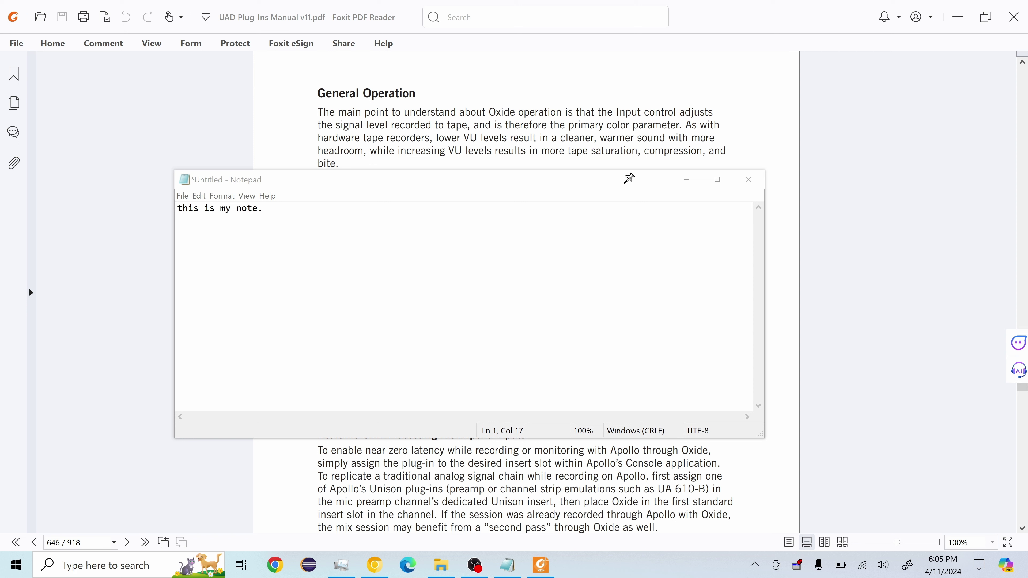
left_click(351, 175)
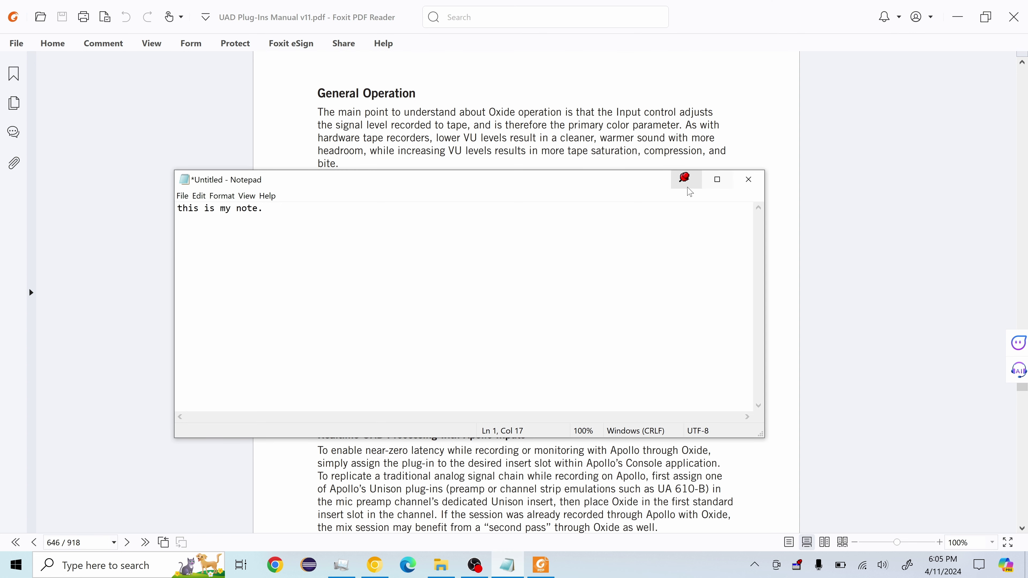
left_click_drag(557, 186, 790, 294)
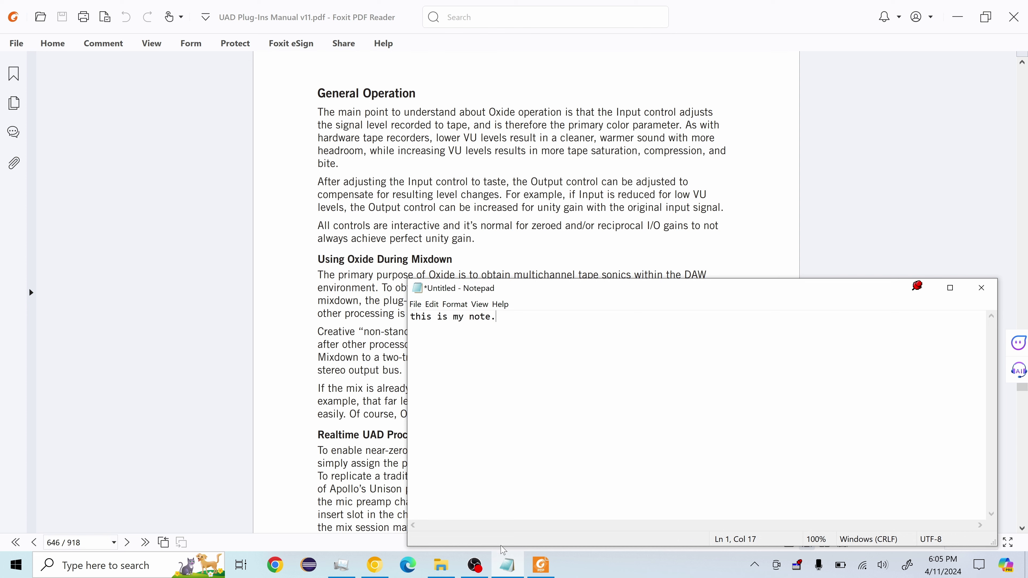
Step: Switch to the browser, maximize the DeskPins page, and copy the whole bullet list under Features
left_click(378, 563)
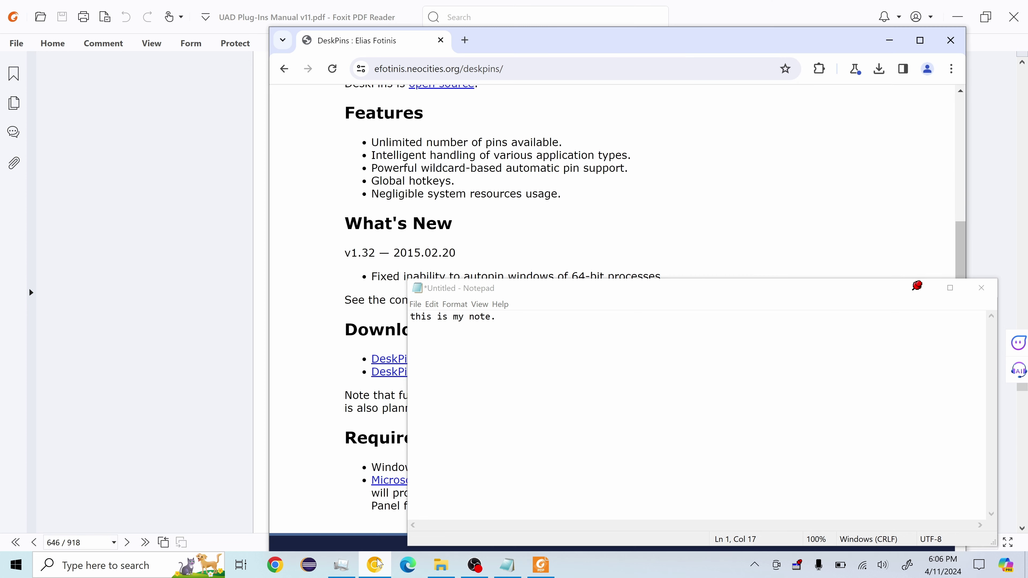
double_click(677, 35)
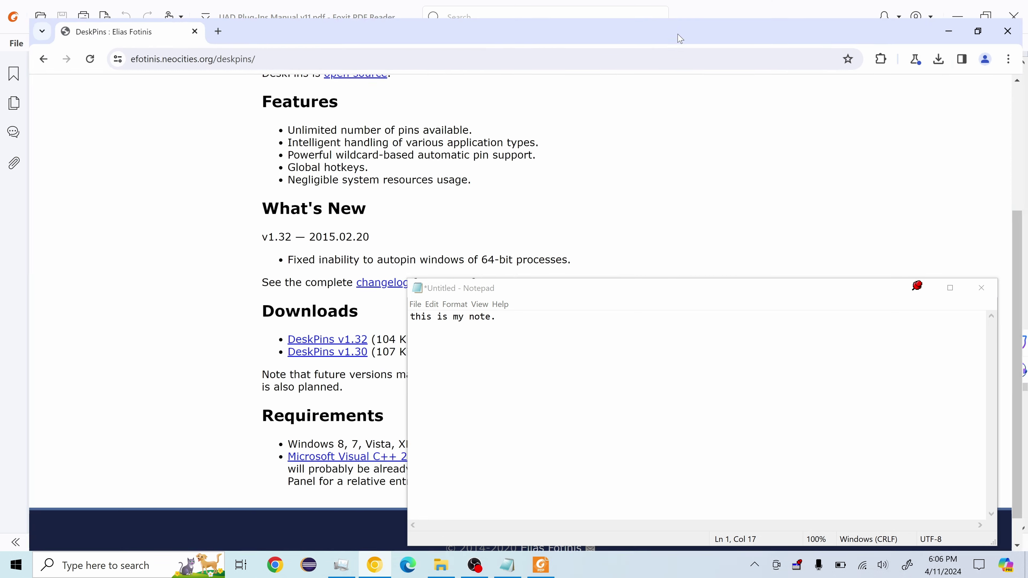
scroll(463, 201, "up", 4)
scroll(466, 201, "down", 4)
left_click_drag(490, 179, 264, 115)
right_click(317, 133)
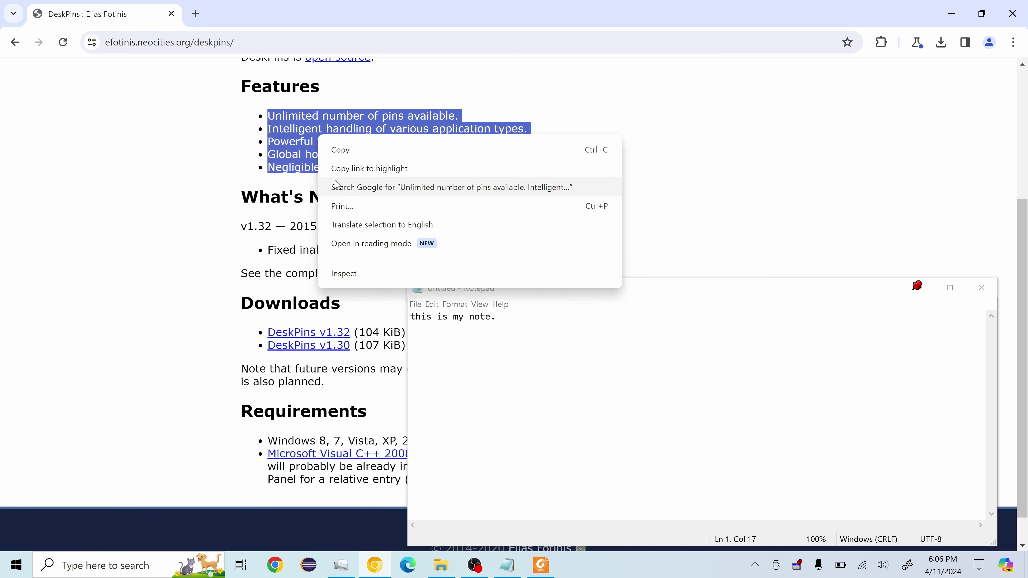
left_click(366, 147)
Step: Paste the copied features below "this is my note." in the pinned Notepad, followed by blank lines, and shift the window slightly upward
left_click(518, 320)
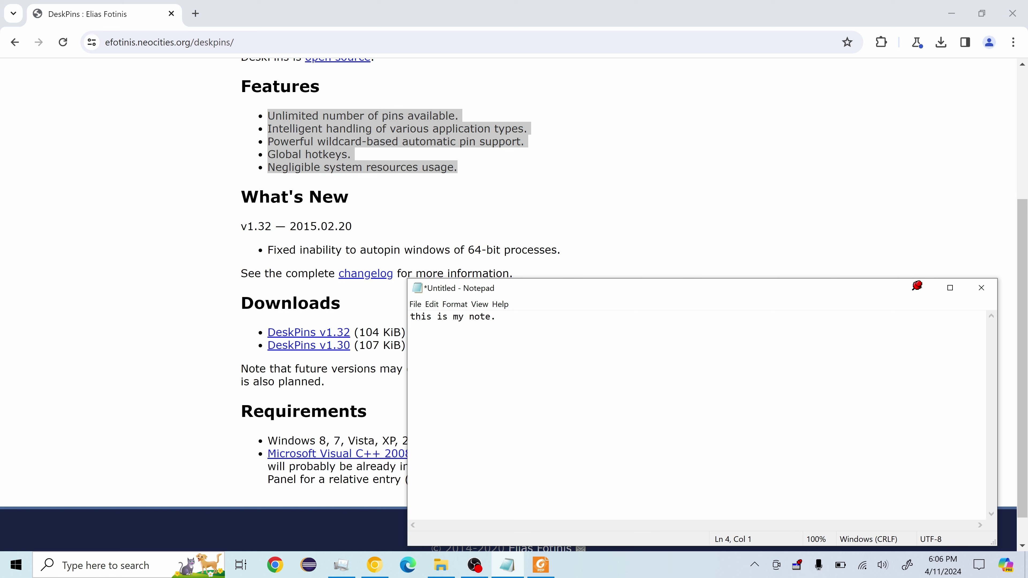
key("ctrl+v")
key("Return")
key("Return")
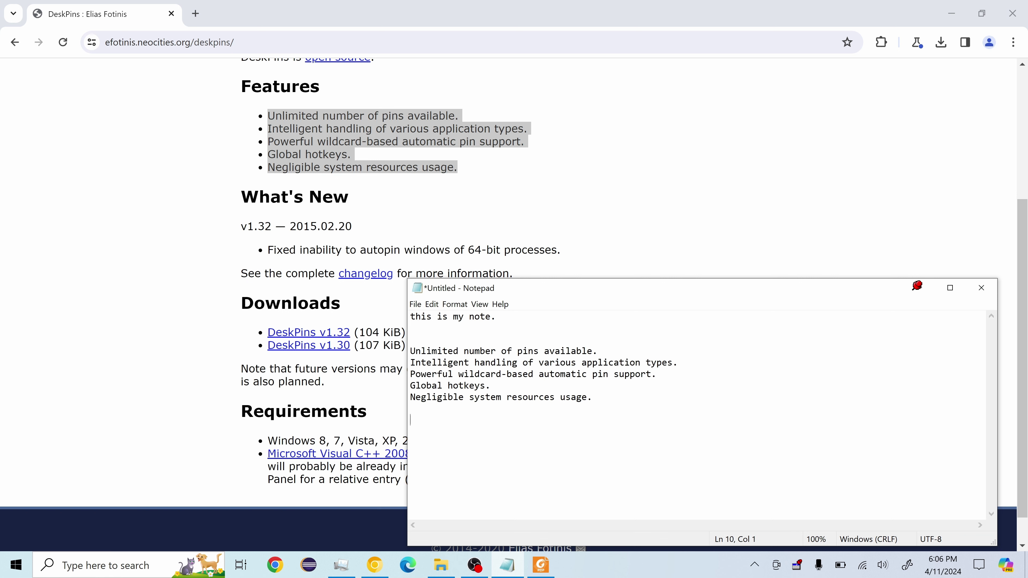
mouse_move(630, 290)
left_mouse_down()
mouse_move(660, 271)
mouse_move(632, 271)
left_mouse_up()
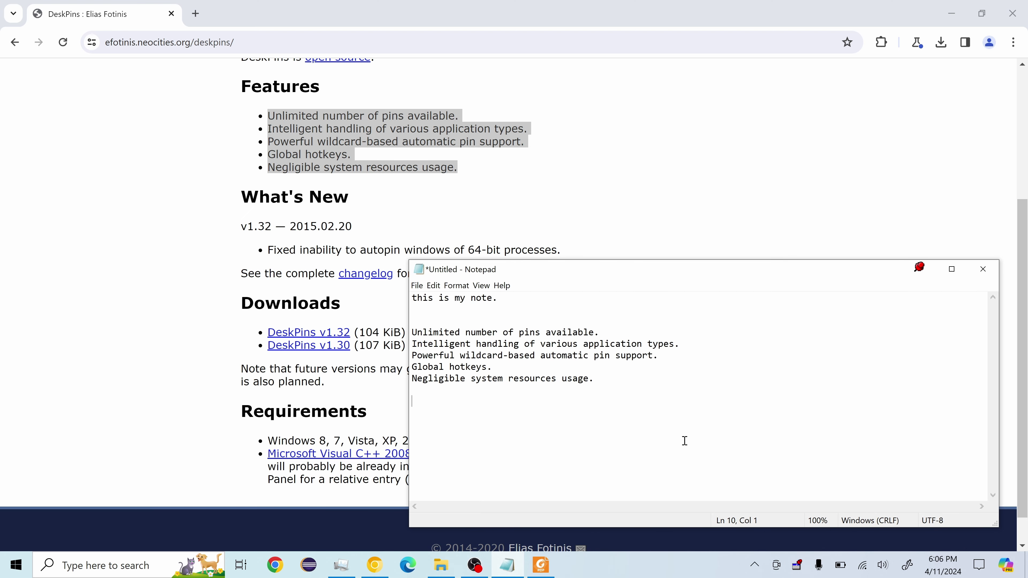
Step: Switch to the PDF manual and look over the General Operation text on page 646 beside the pinned Notepad
left_click(541, 565)
scroll(376, 198, "down", 2)
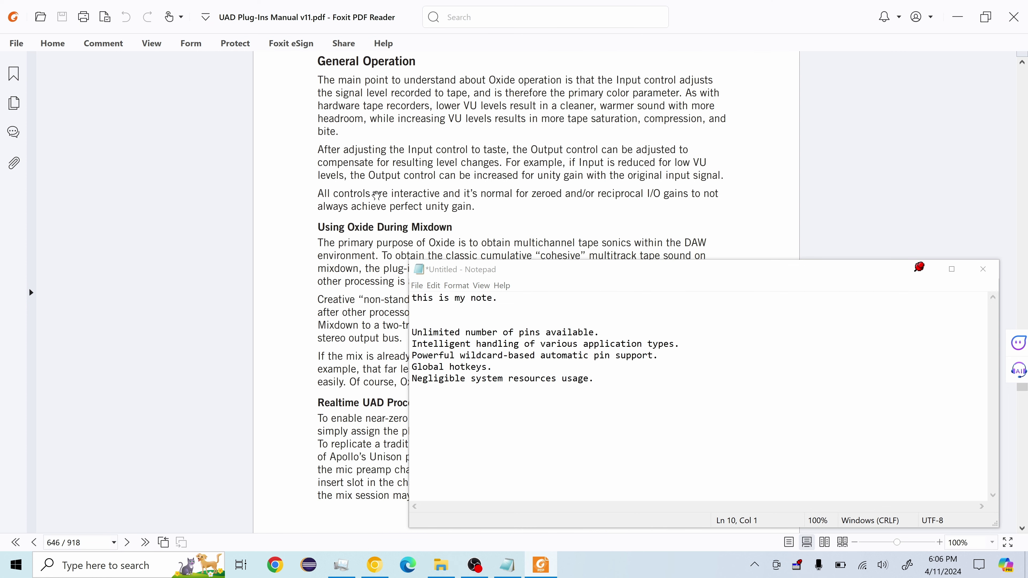
scroll(353, 201, "down", 1)
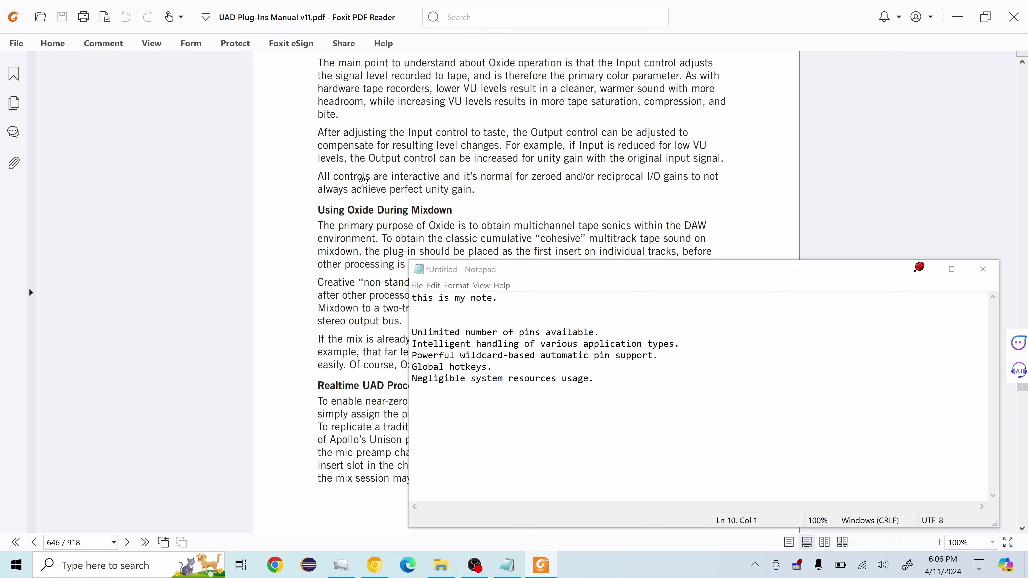
Step: Try selecting the word "controls" under General Operation, look at the extra text options, and dismiss them
double_click(356, 177)
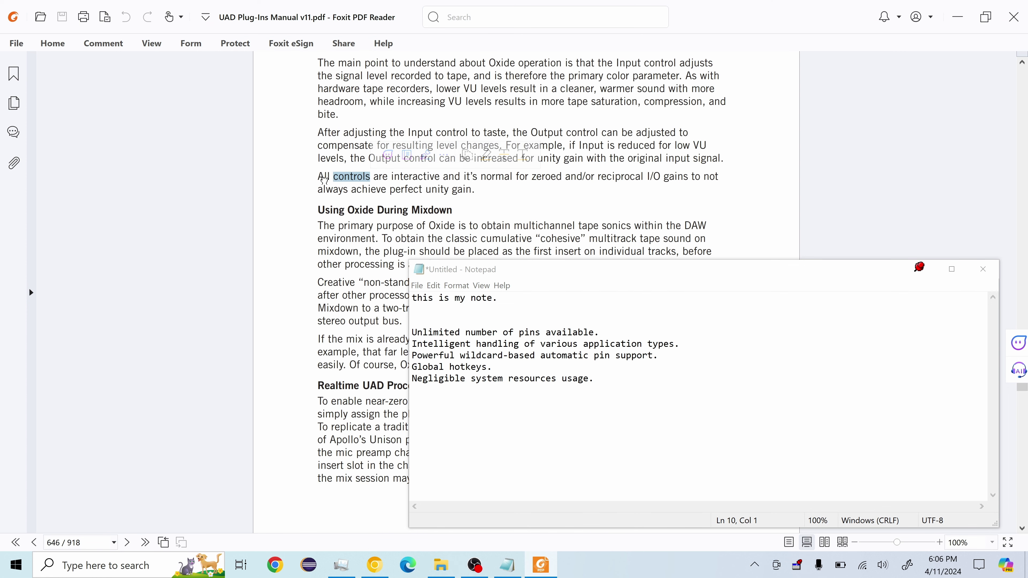
scroll(350, 187, "up", 1)
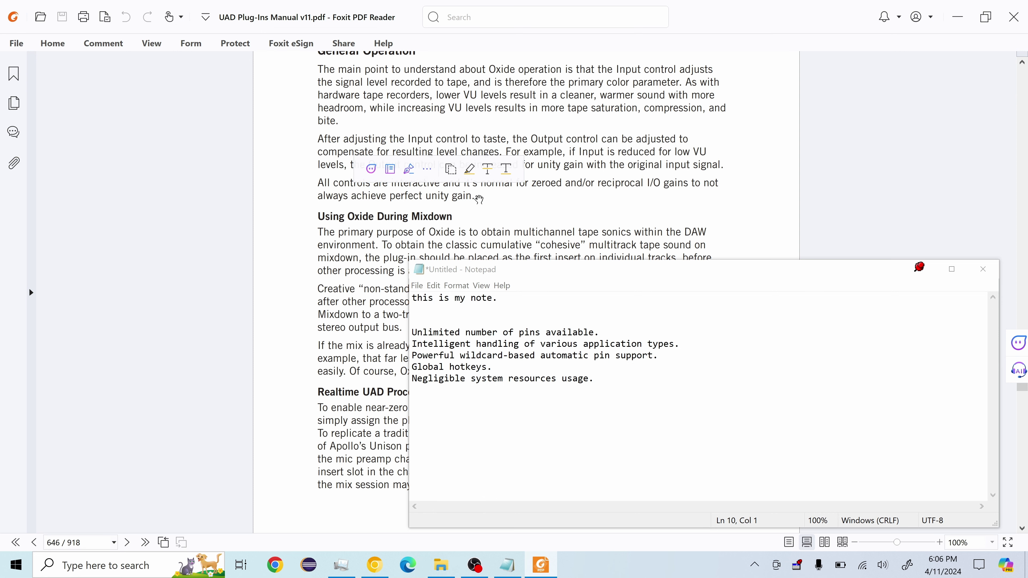
scroll(408, 190, "down", 1)
left_click(427, 169)
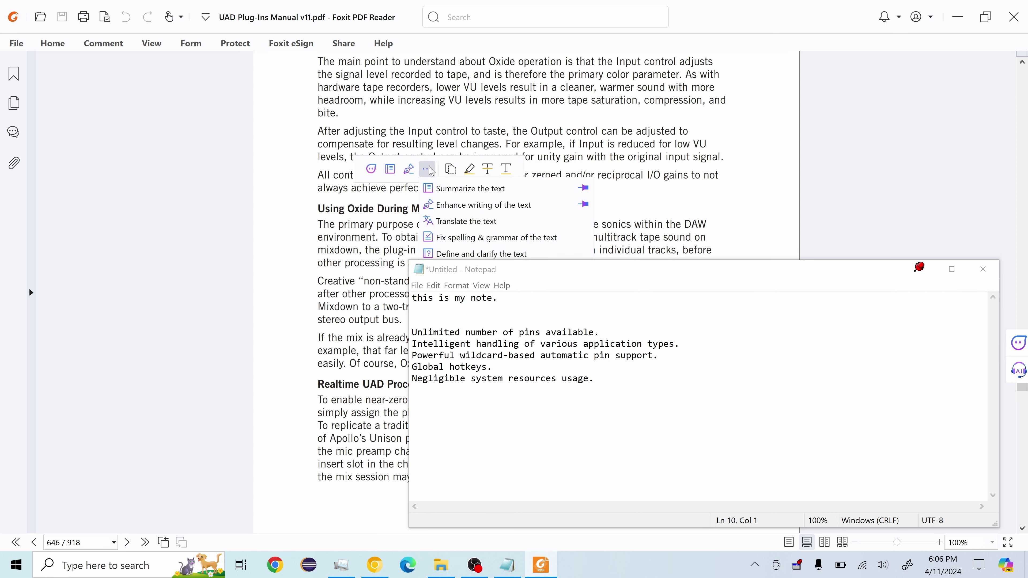
left_click(381, 204)
scroll(404, 205, "up", 3)
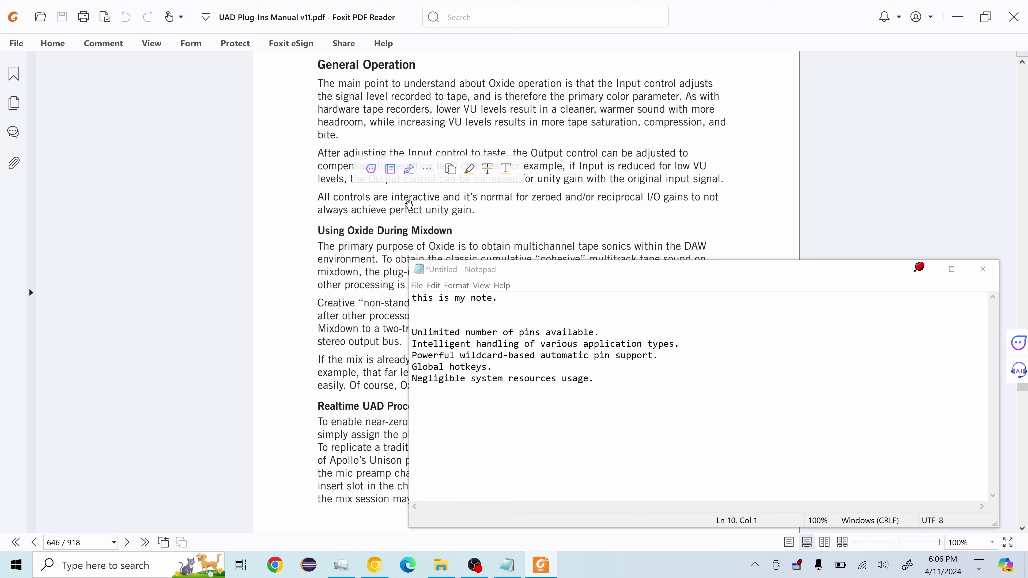
Step: Try to copy the "All controls are interactive" paragraph, delete the features text pasted over it, and close the text formatting settings
left_click_drag(319, 197, 476, 210)
right_click(427, 206)
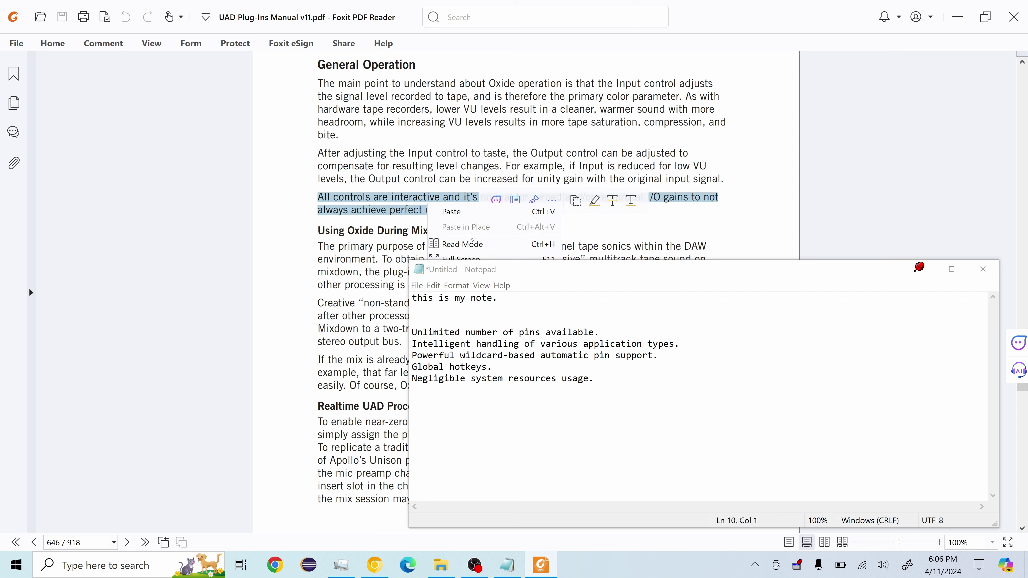
left_click(468, 214)
right_click(433, 210)
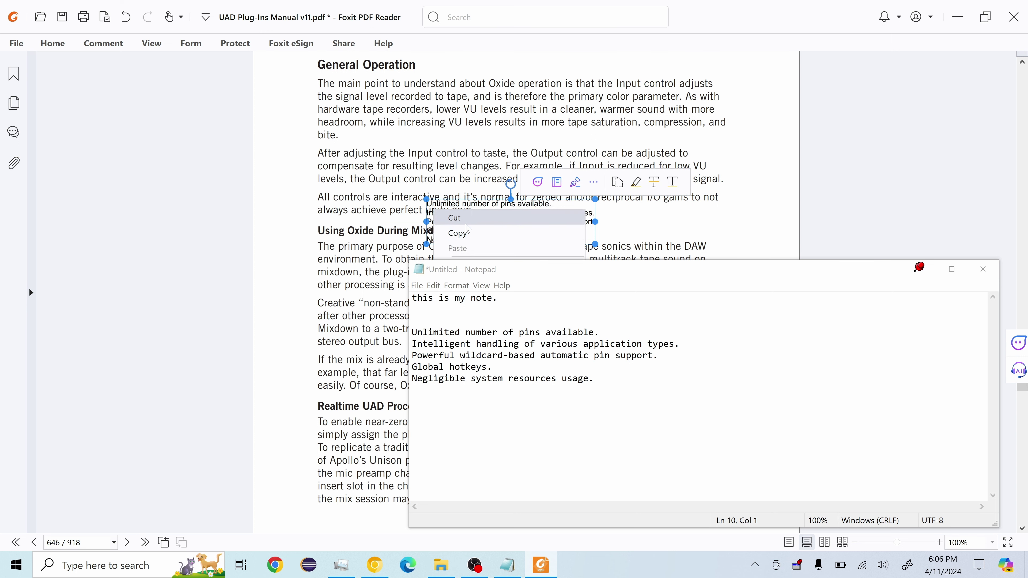
left_click(633, 226)
left_click(651, 223)
left_click(551, 216)
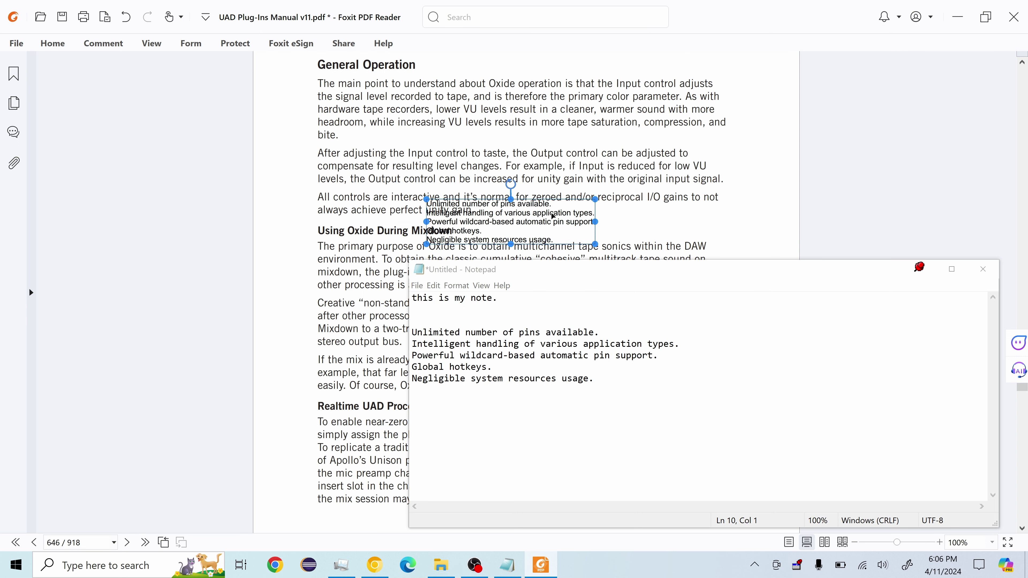
key("Delete")
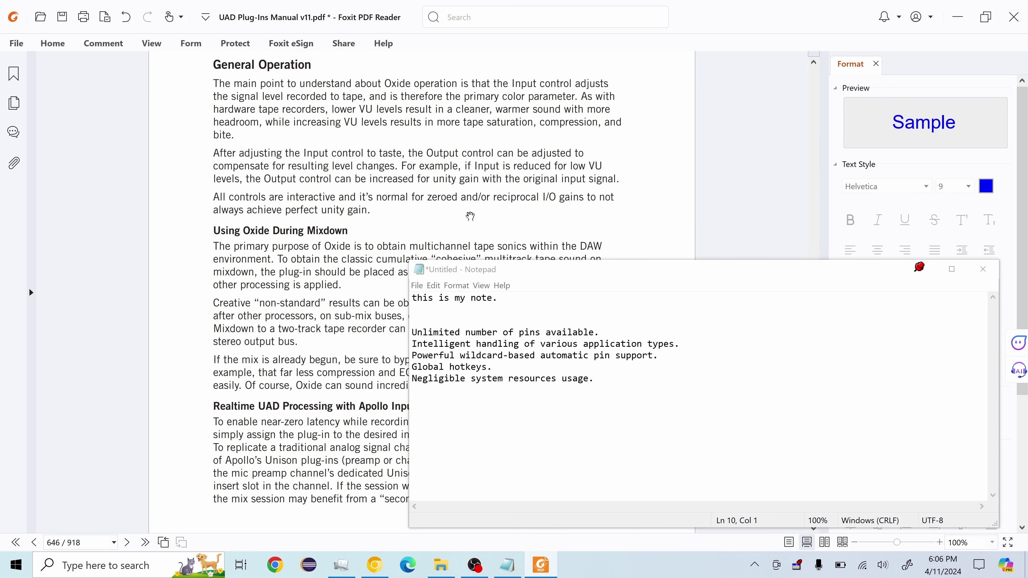
left_click(874, 64)
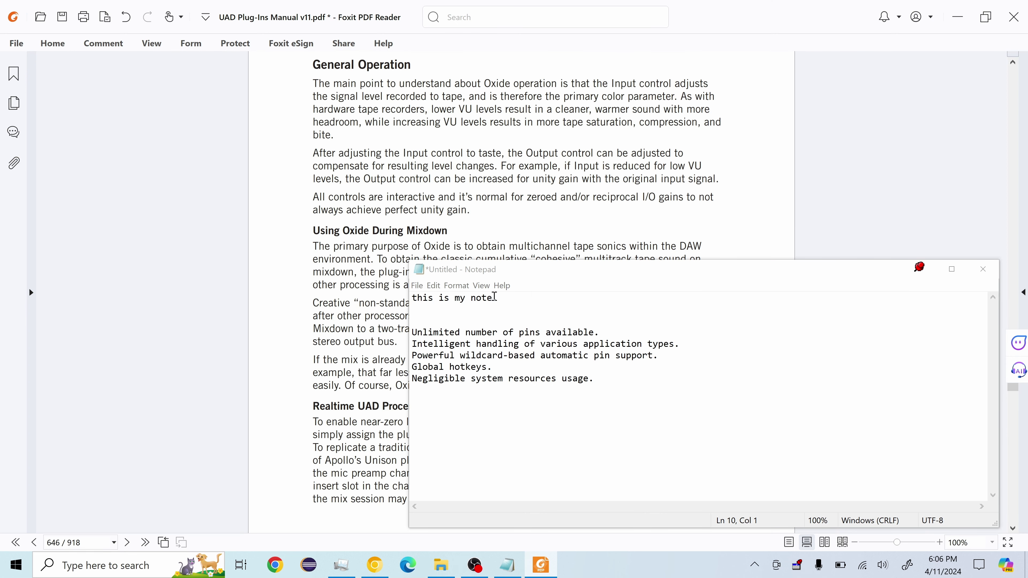
Step: Return to Notepad and insert two new lines after "Negligible system resources usage."
left_click(607, 377)
key("Return")
key("Return")
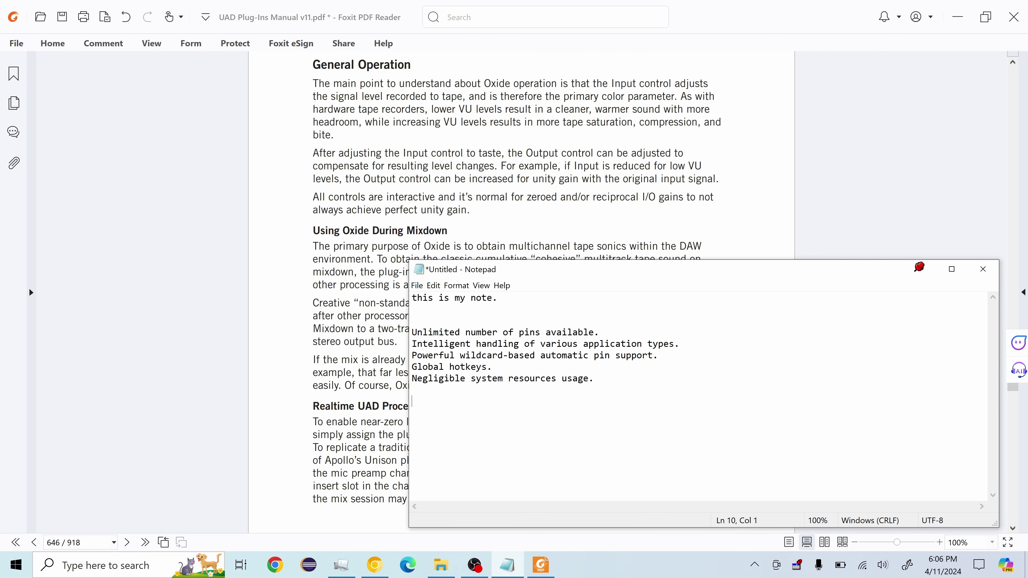